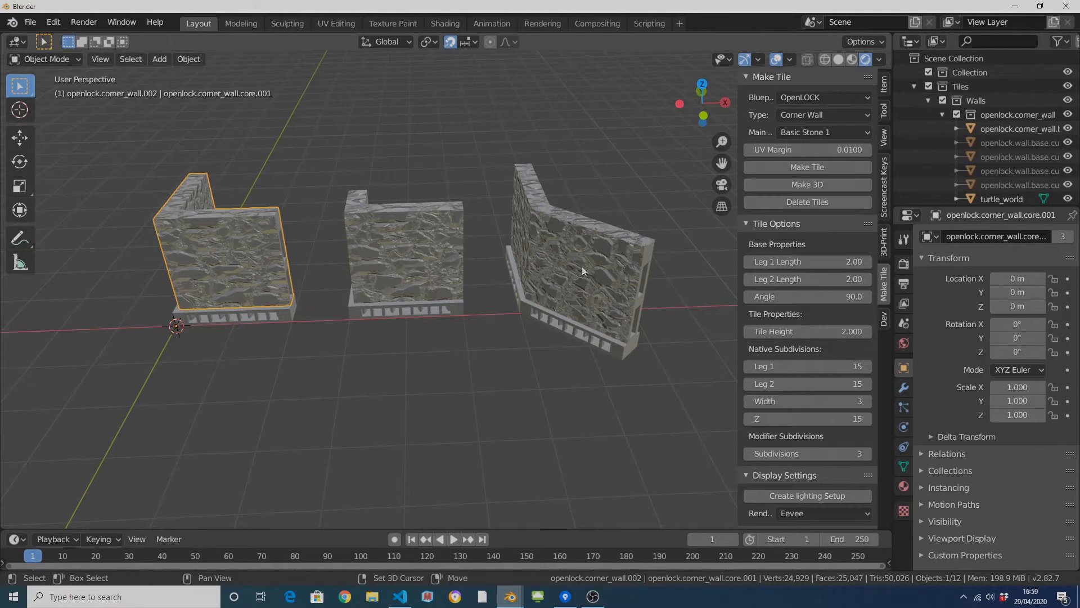
Add the middle and 135-degree corner walls to the selection and make all three selected stone walls 3D.
left_click(442, 257, "shift")
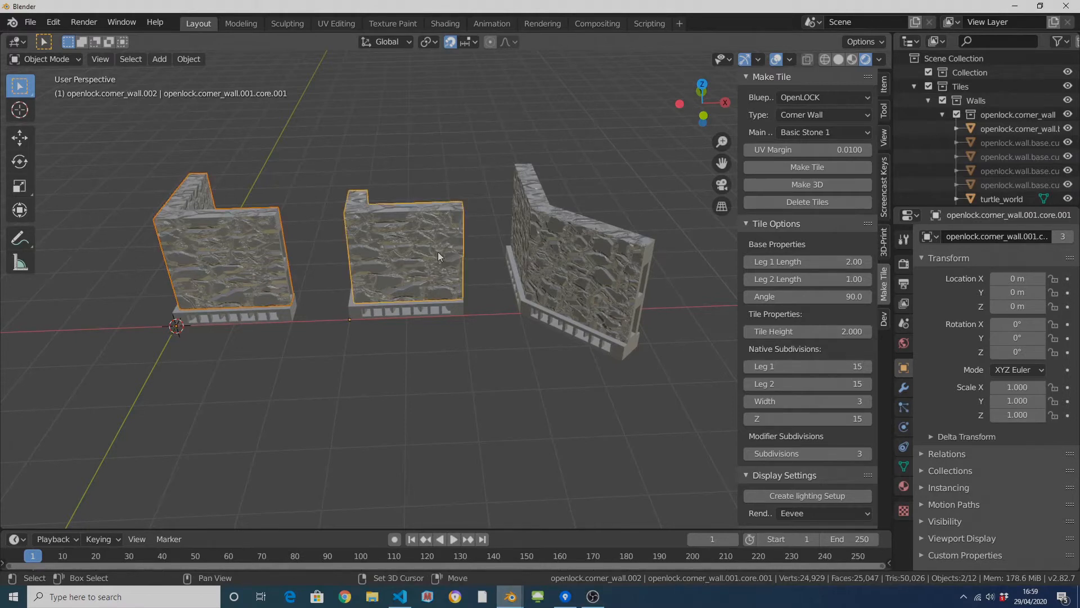
left_click(605, 269, "shift")
left_click(824, 184)
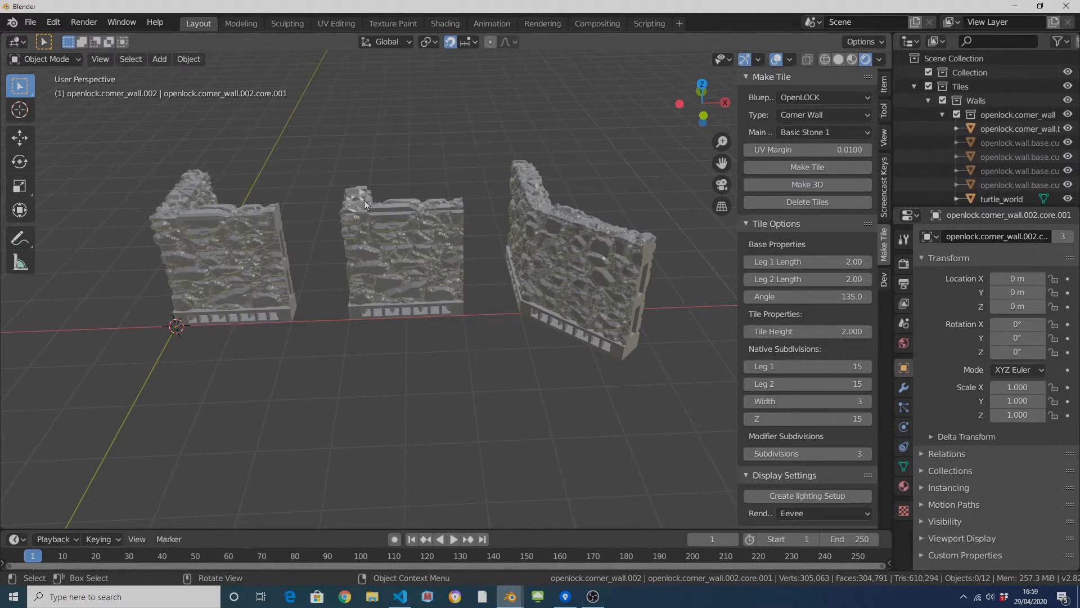
Examine the stone displacement, corner seams and top edges of each of the three 3D corner walls from several angles.
left_click(254, 245)
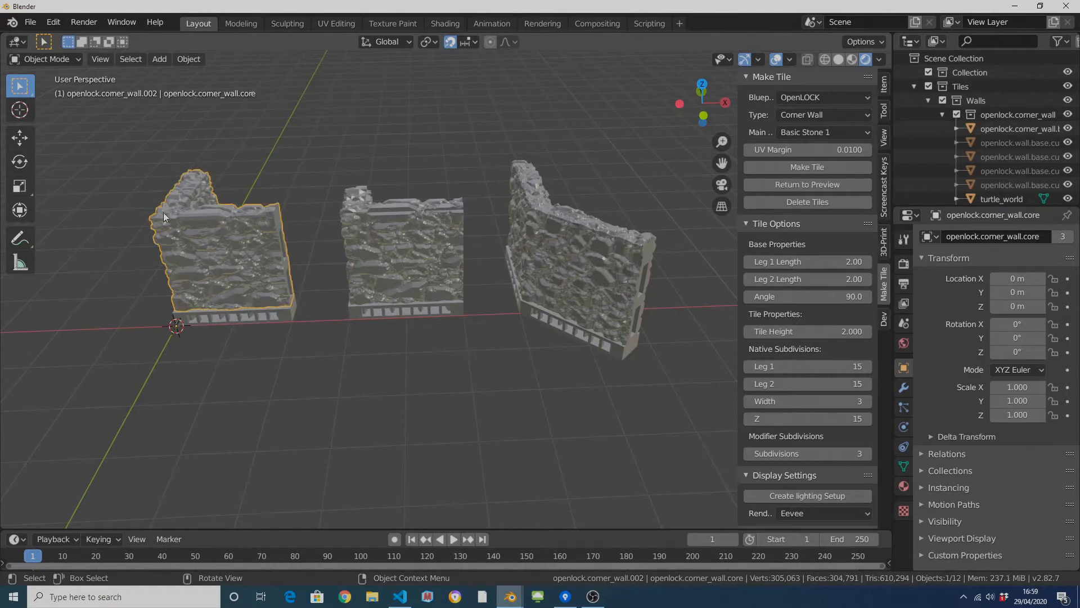
key("KP_Decimal")
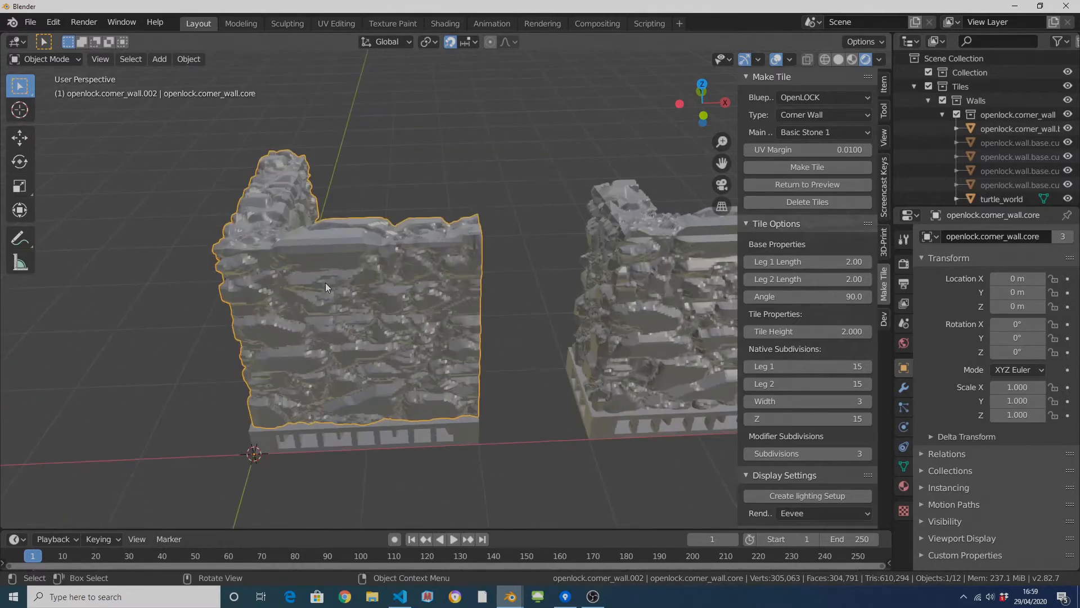
middle_click_drag(326, 287, 436, 324)
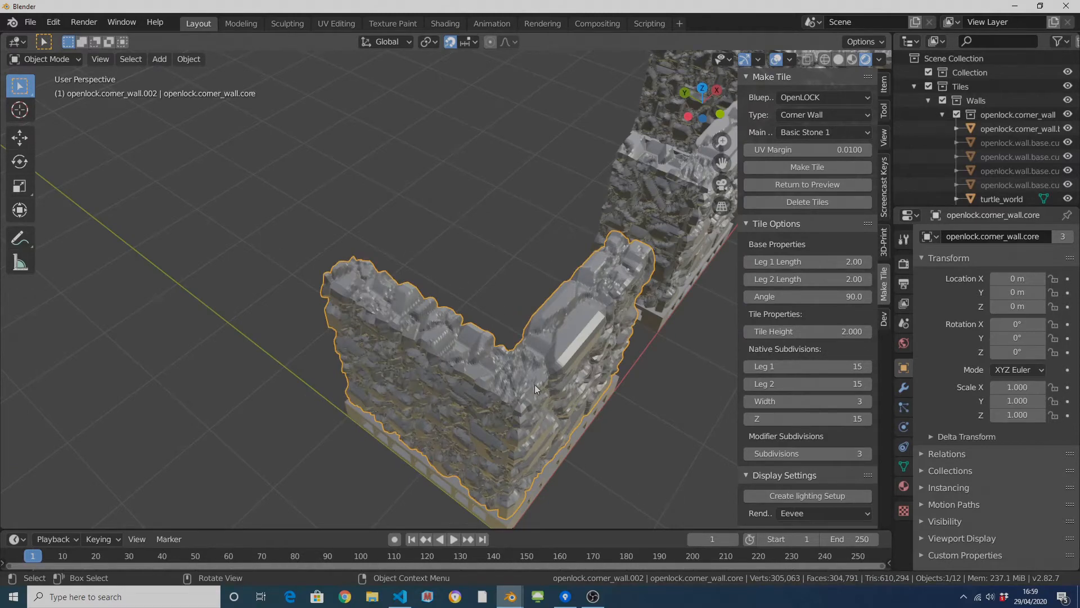
middle_click_drag(534, 384, 542, 391)
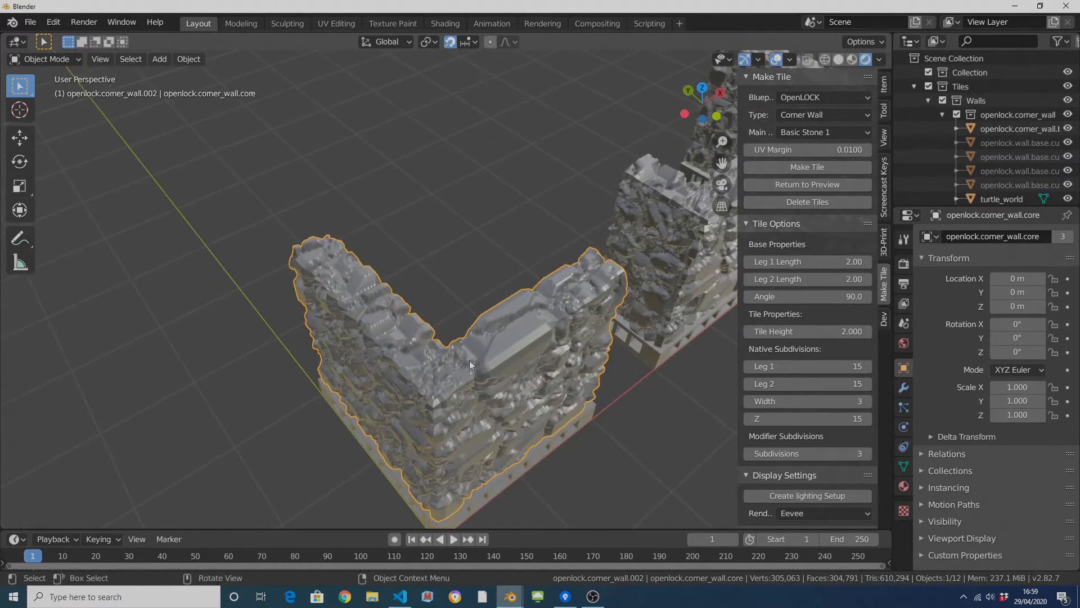
middle_click_drag(471, 367, 535, 232)
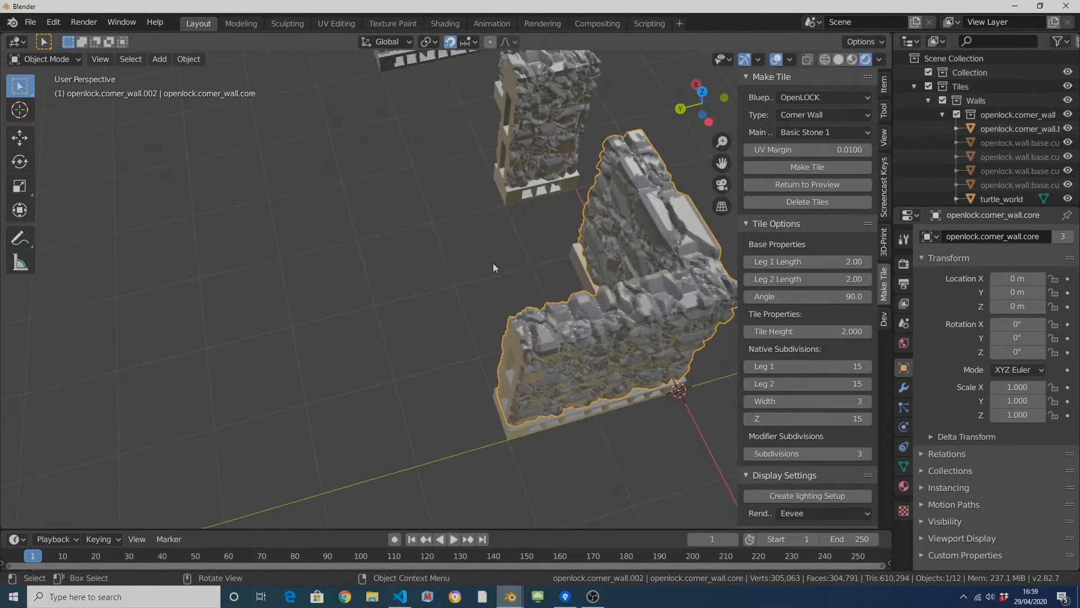
middle_click_drag(496, 268, 368, 323)
left_click(501, 275)
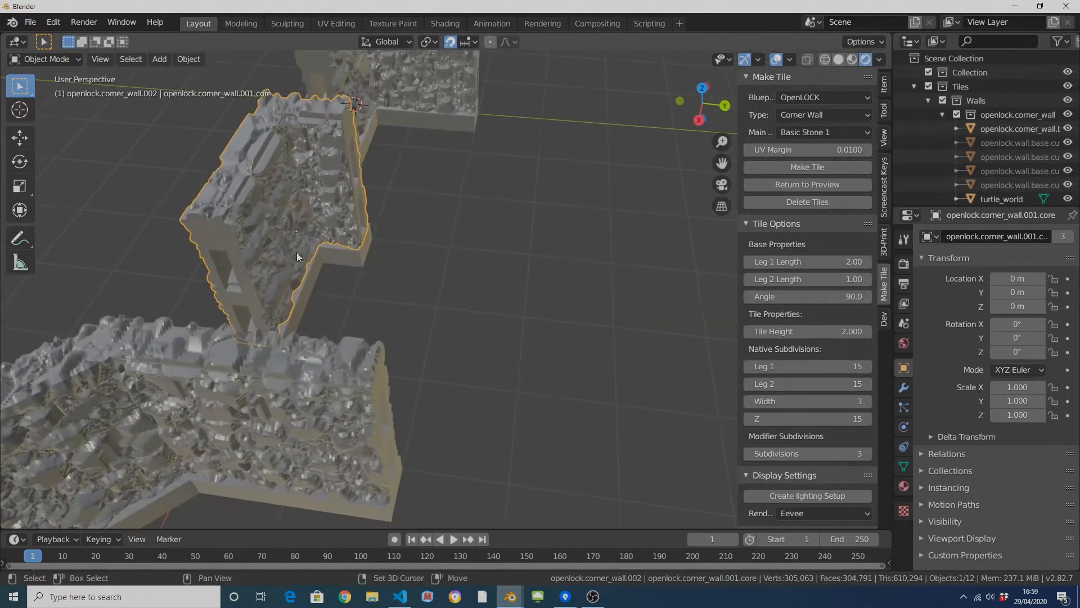
middle_click_drag(299, 253, 446, 319, "shift")
scroll(447, 318, "up", 2)
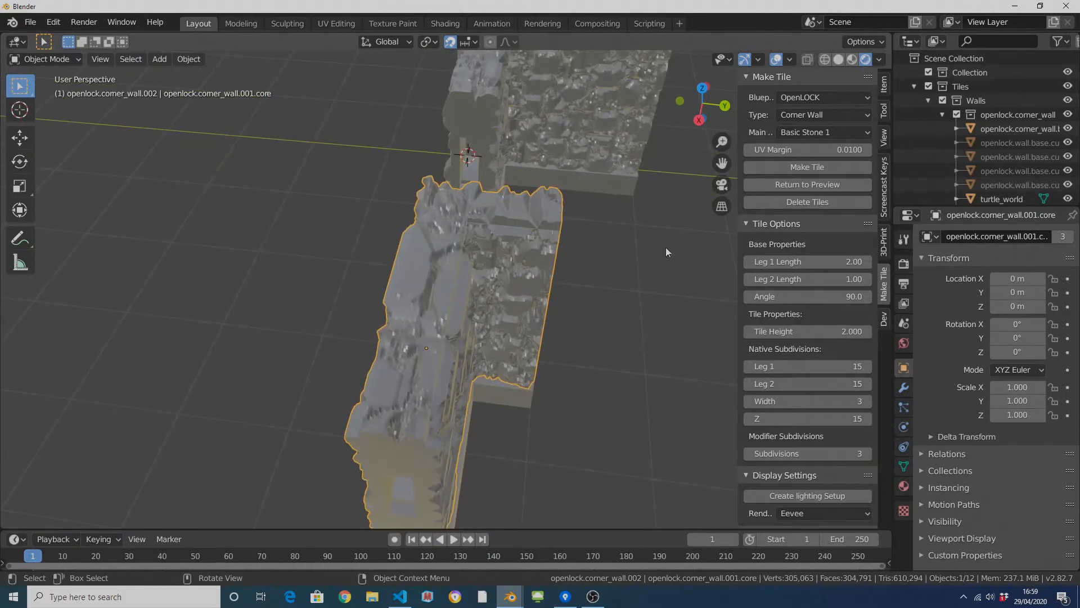
middle_click_drag(548, 242, 675, 217)
middle_click_drag(601, 238, 488, 265)
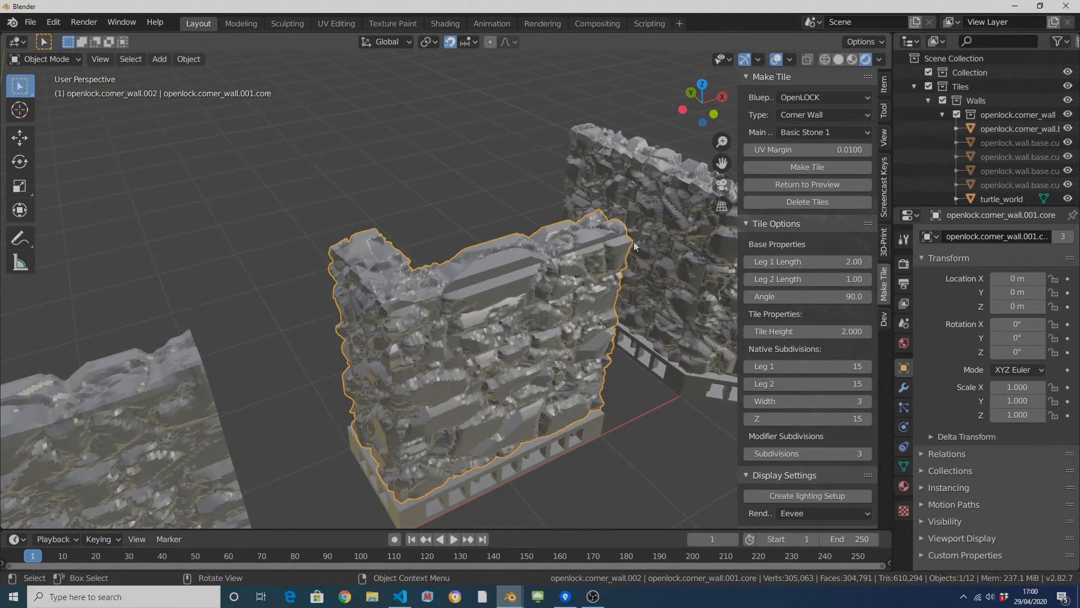
middle_click_drag(720, 268, 552, 310, "shift")
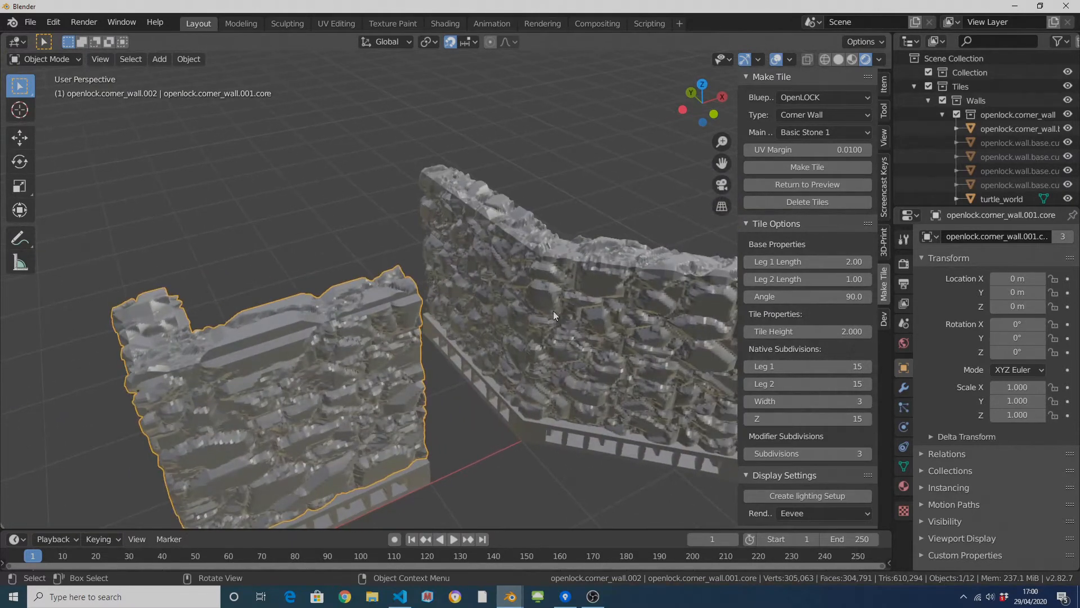
left_click(556, 310)
scroll(602, 350, "down", 1)
middle_click_drag(605, 355, 378, 352)
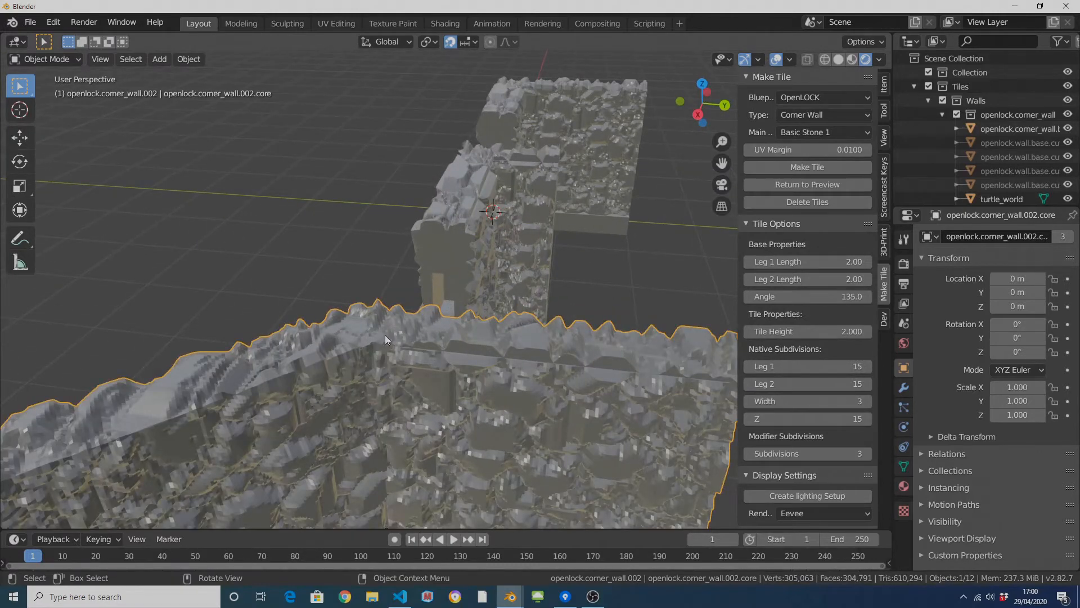
scroll(386, 334, "down", 4)
middle_click_drag(234, 306, 387, 312)
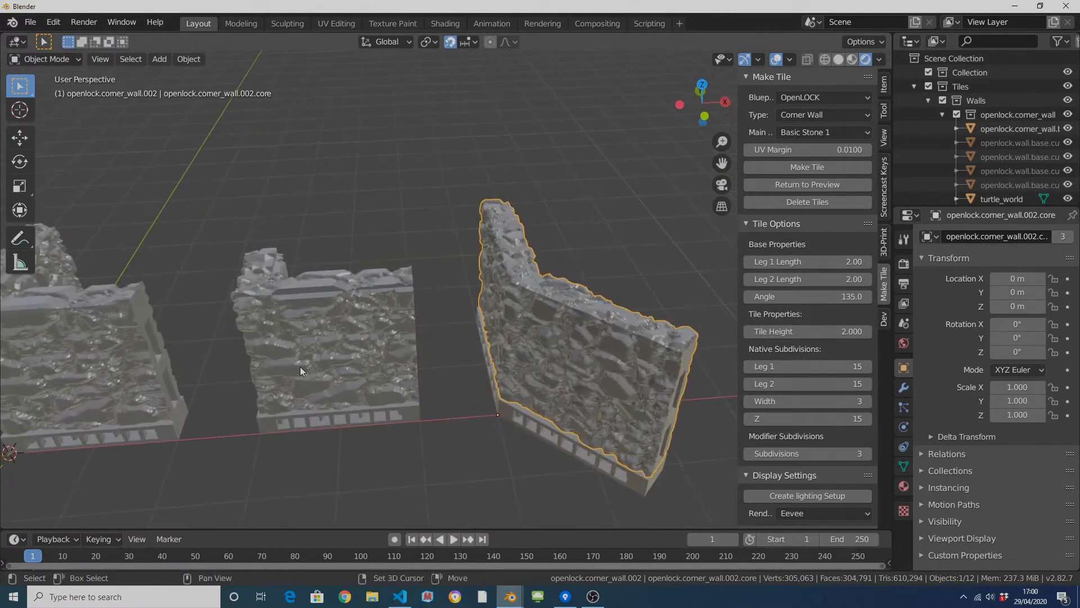
Set the UV Margin of the middle corner wall to 0.012 and check its regenerated stone surface.
middle_click_drag(299, 366, 411, 307, "shift")
left_click(411, 307)
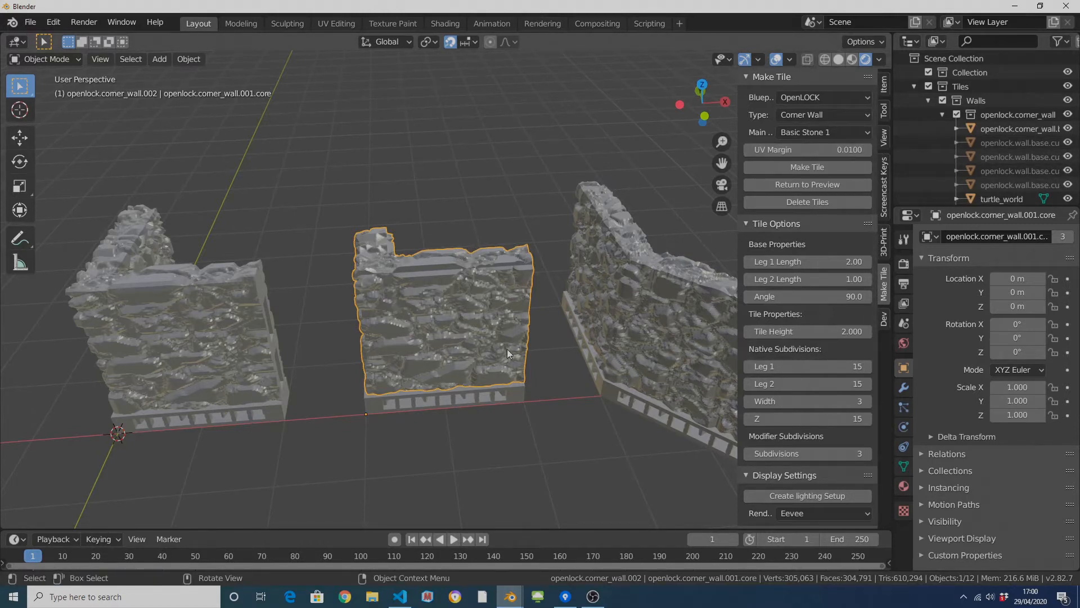
left_click(796, 149)
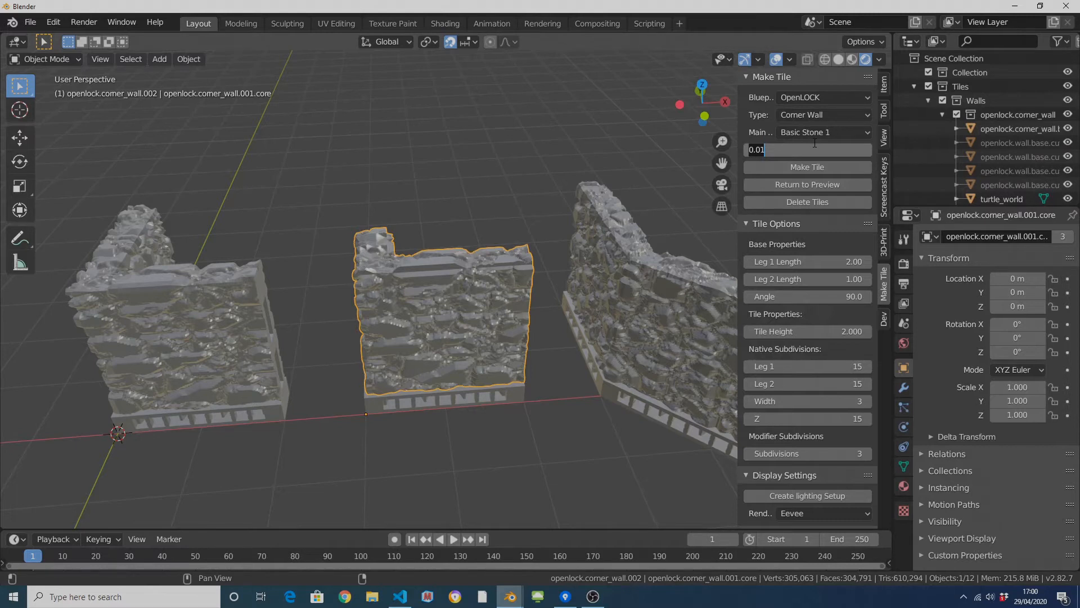
type("0")
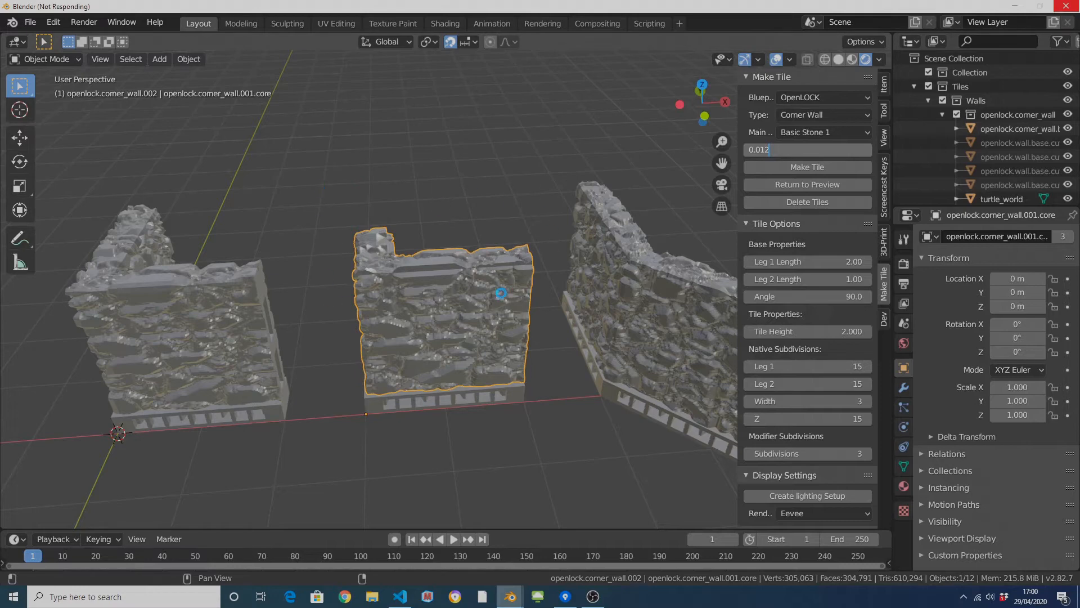
key("Return")
left_click(456, 281)
middle_click_drag(457, 281, 314, 292)
Set the UV Margin of the 135-degree corner wall to 0.013.
left_click(540, 464)
middle_click_drag(539, 461, 518, 361, "shift")
left_click(822, 150)
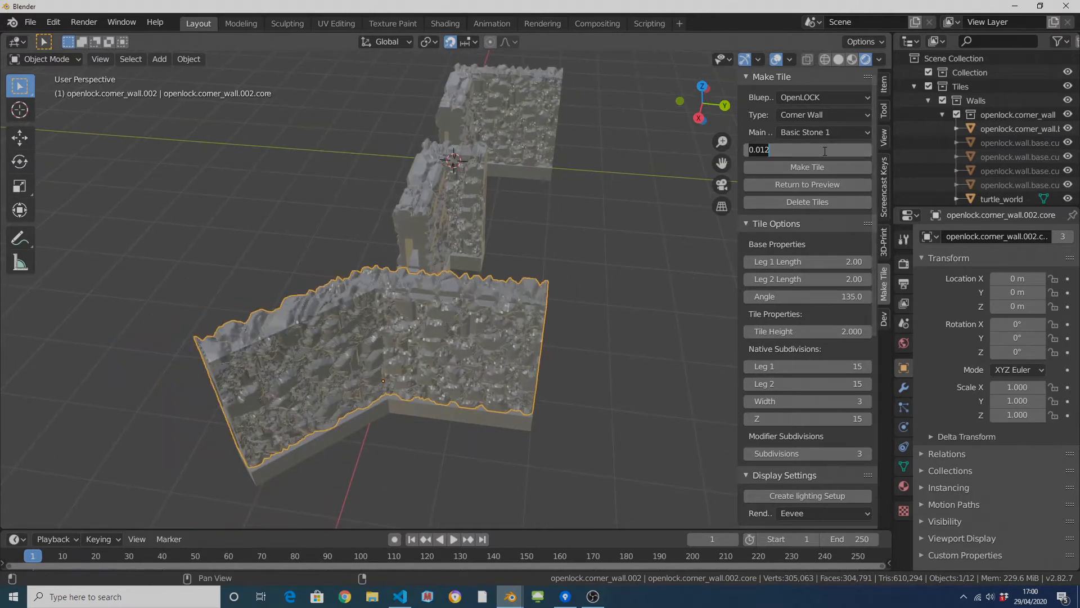
type("0.")
key("Return")
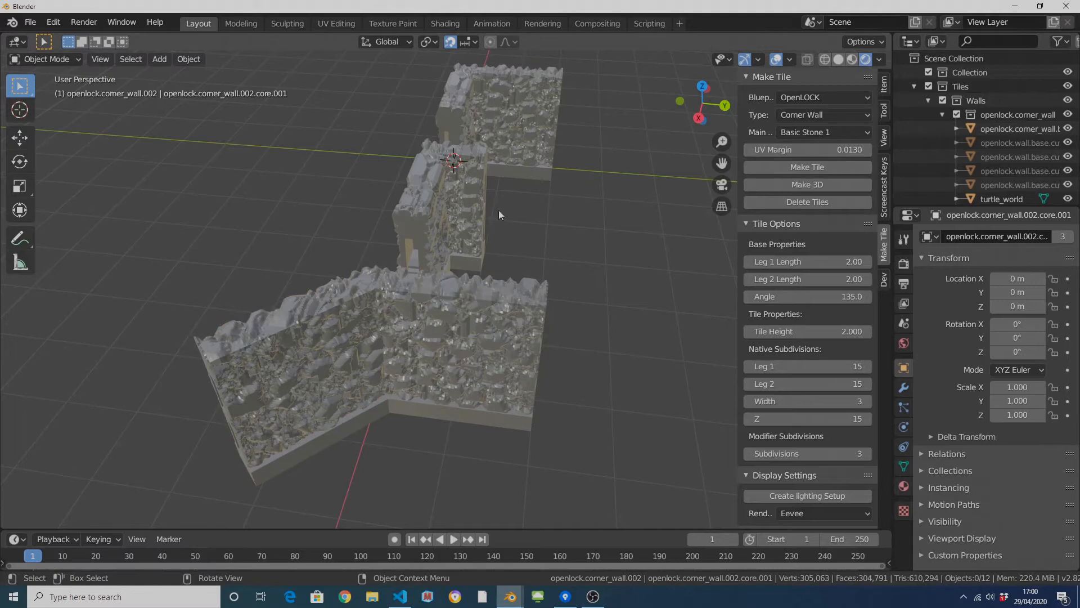
Examine the stone surface of the three corner walls and the tile's display and material settings.
left_click(414, 350)
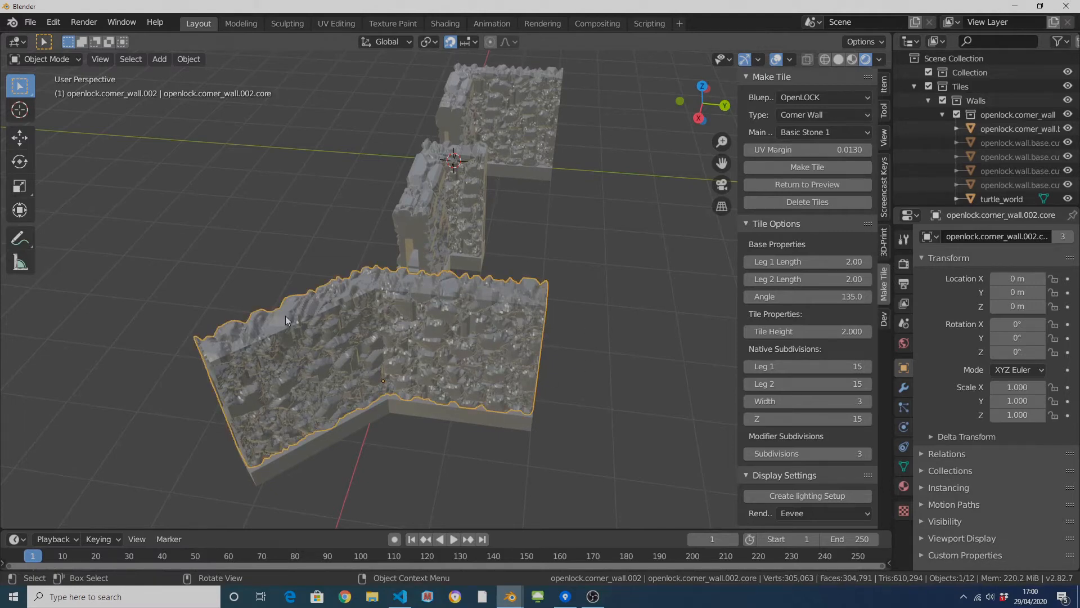
middle_click_drag(414, 350, 522, 280)
scroll(521, 275, "down", 2)
middle_click_drag(534, 227, 559, 252, "shift")
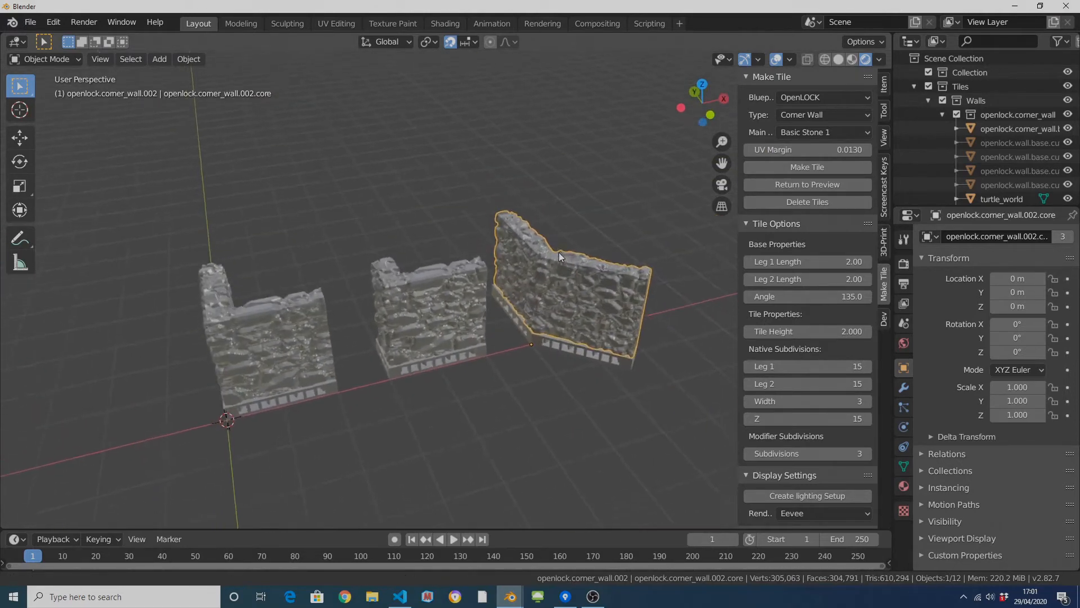
scroll(559, 252, "up", 2)
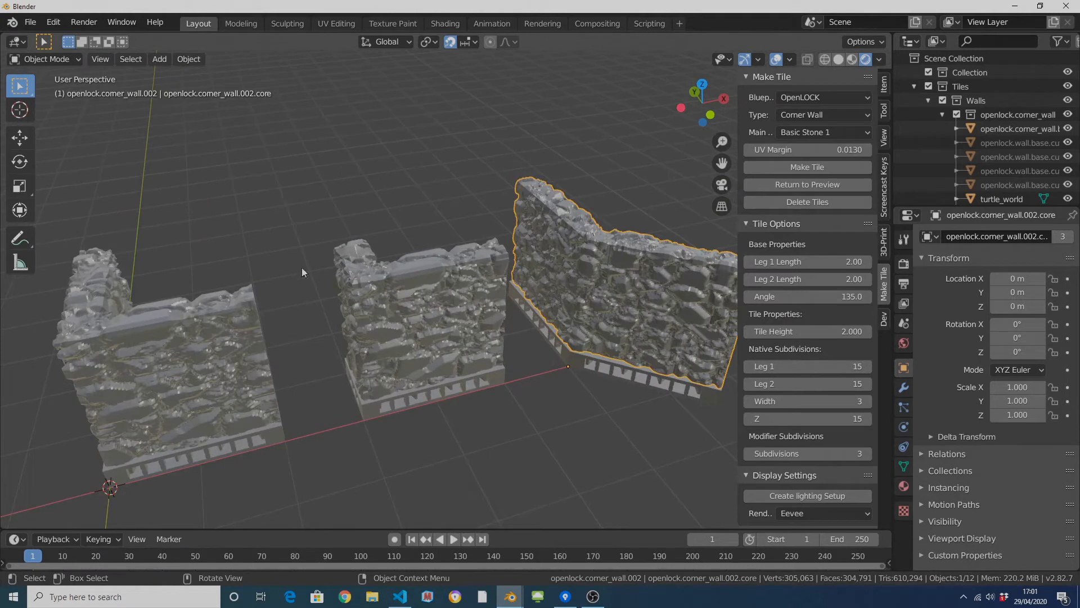
scroll(825, 499, "down", 4)
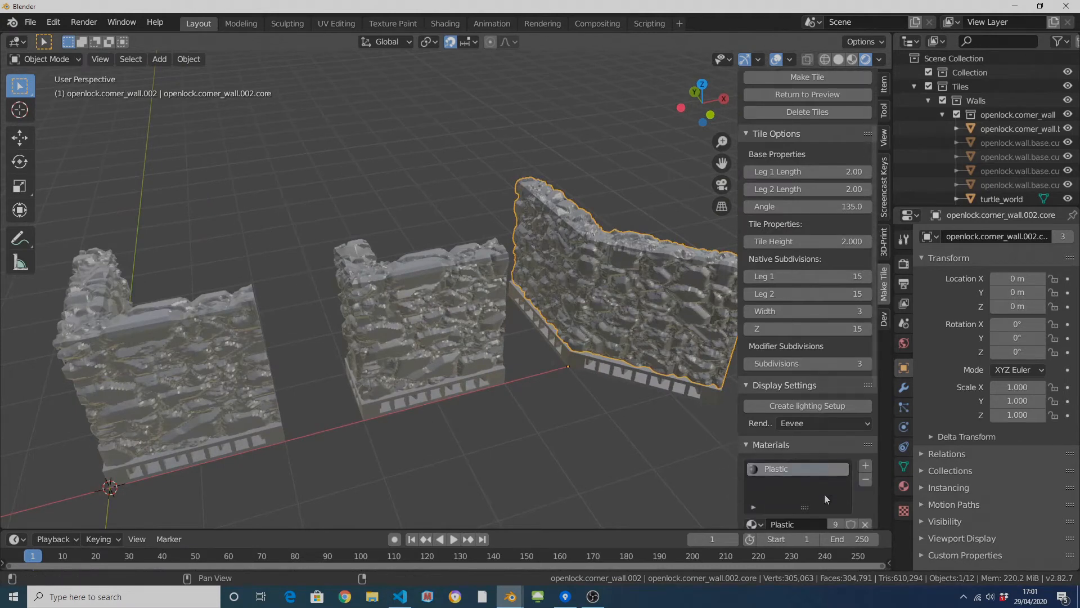
scroll(801, 366, "up", 4)
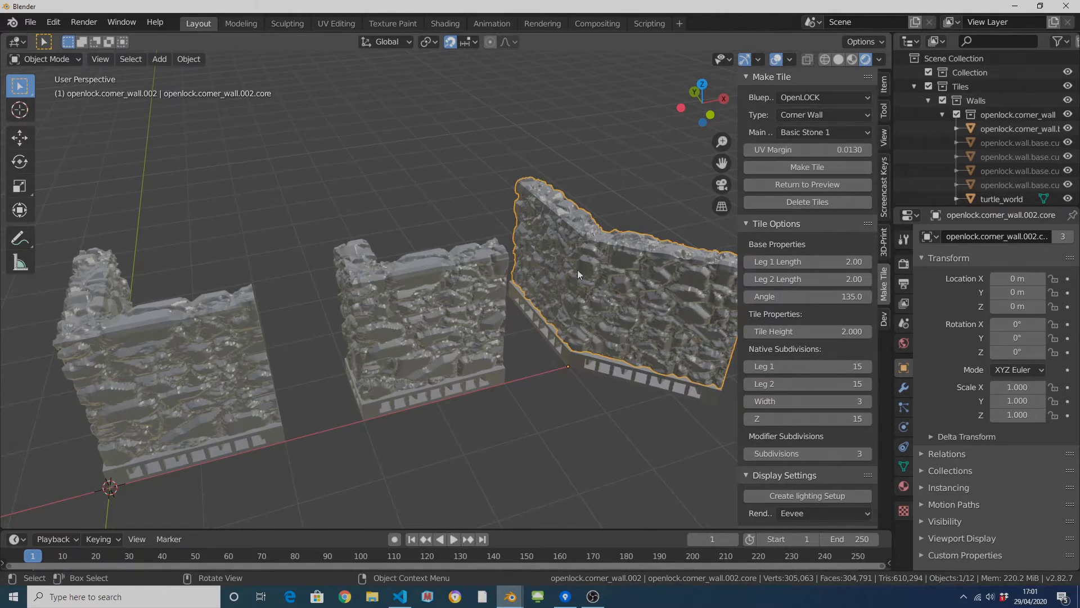
left_click(478, 299)
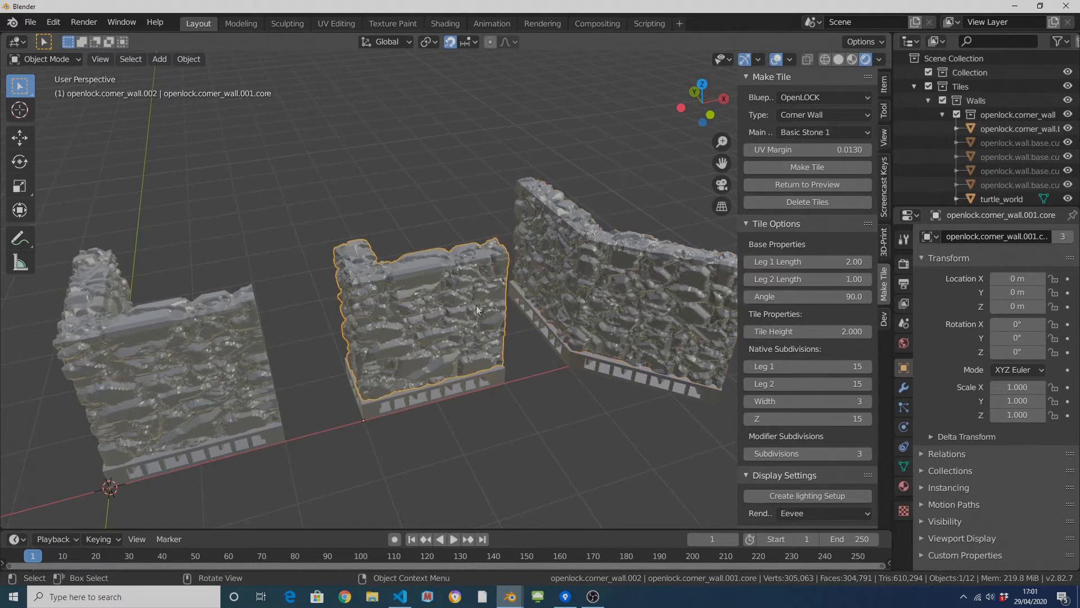
middle_click_drag(209, 322, 360, 371)
middle_click_drag(504, 404, 456, 304)
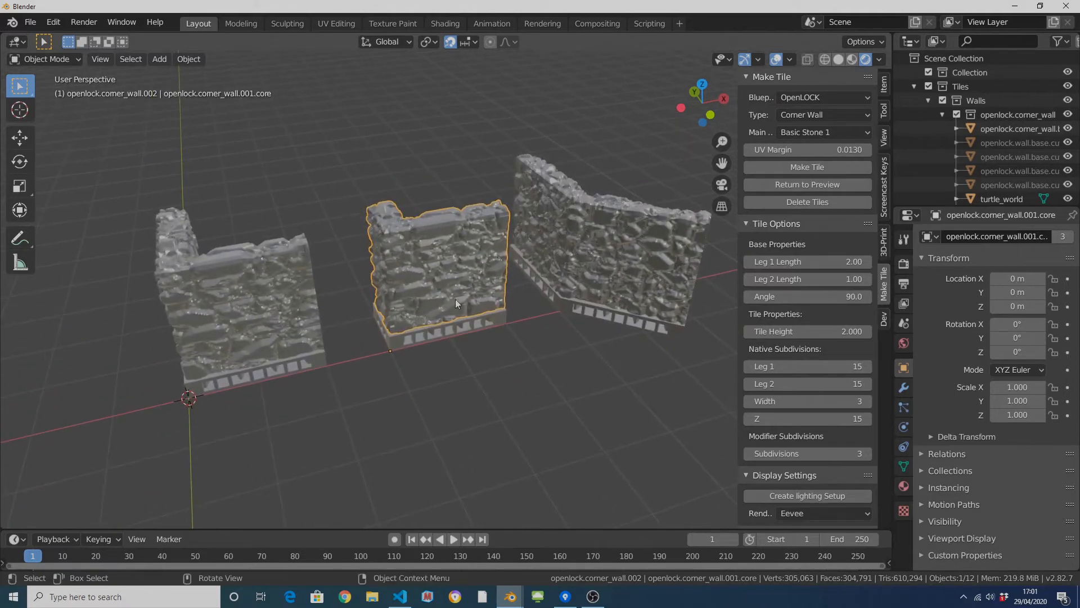
With the 135-degree wall selected and framed, enlarge the timeline area and turn it into a UV Editor.
left_click(605, 240)
key("KP_Decimal")
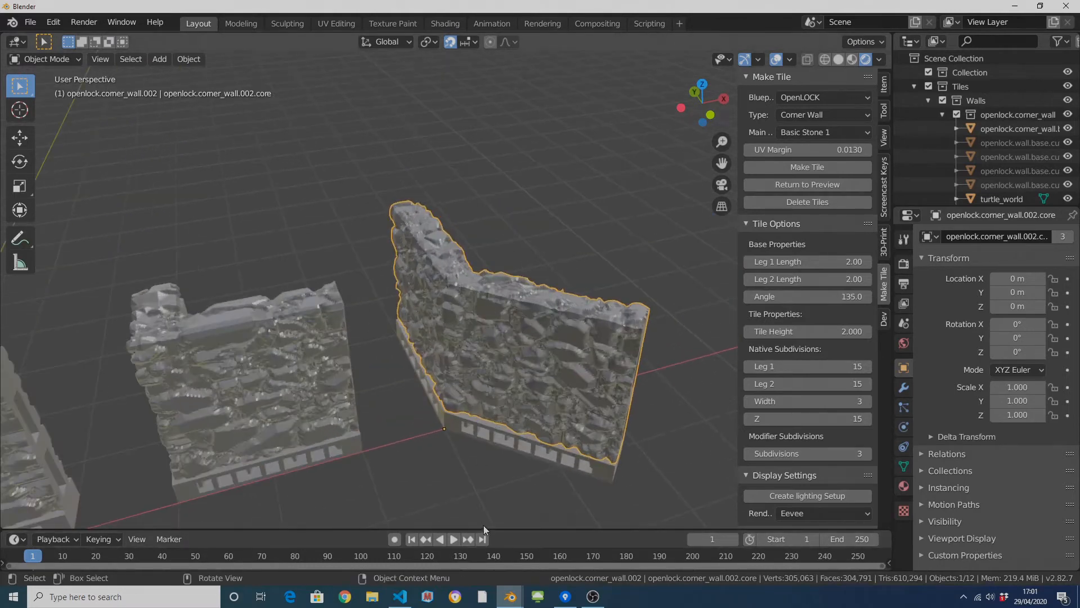
left_click_drag(483, 530, 506, 306)
left_click(14, 309)
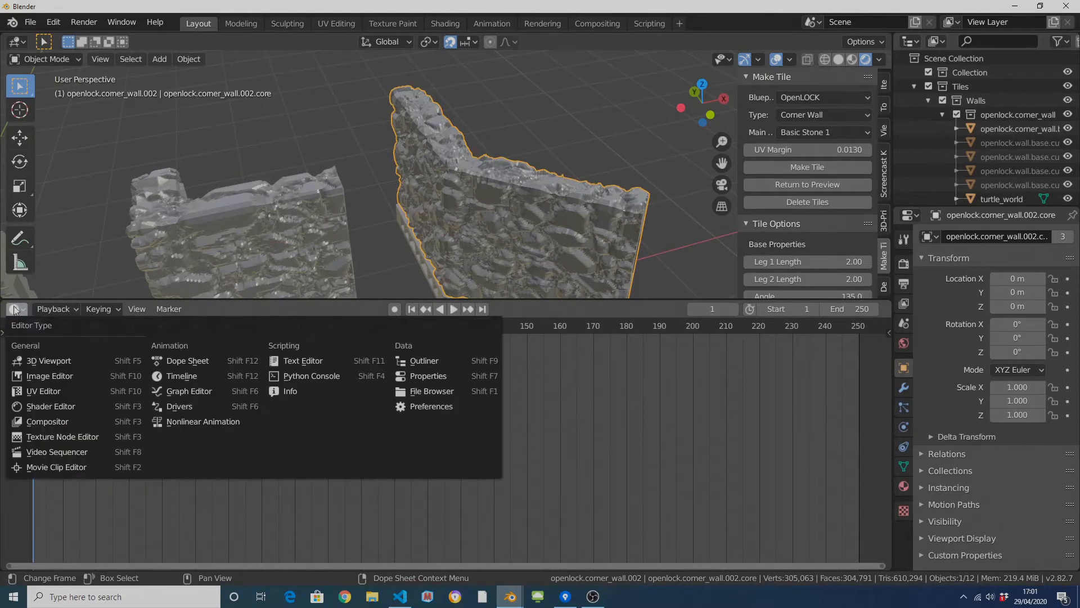
left_click(45, 391)
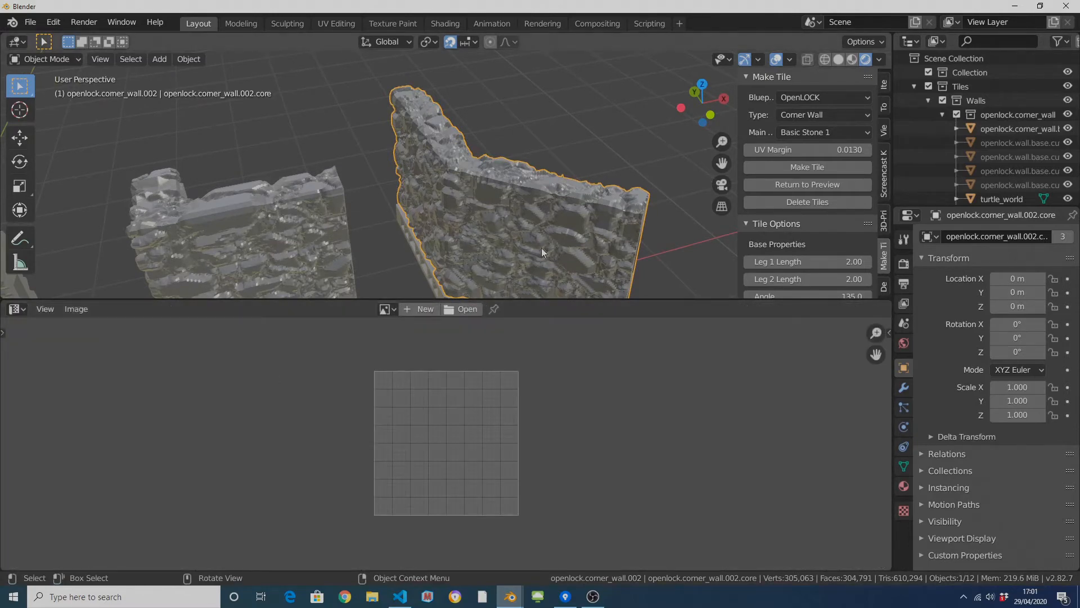
Display the openlock.corner_wall.core.image texture in the UV Editor.
scroll(541, 247, "up", 3)
left_click(385, 309)
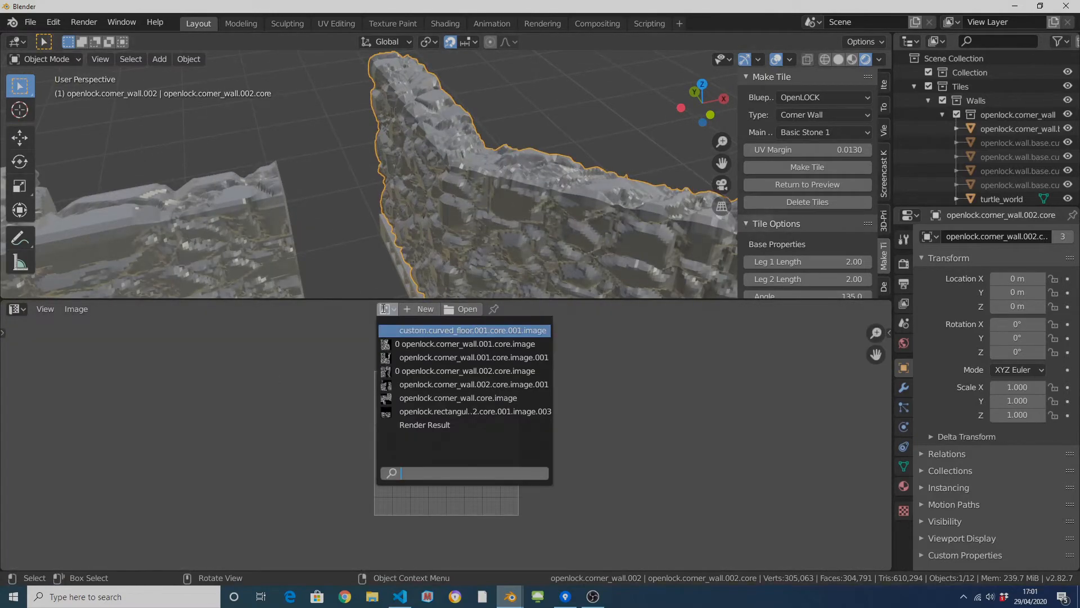
left_click(450, 397)
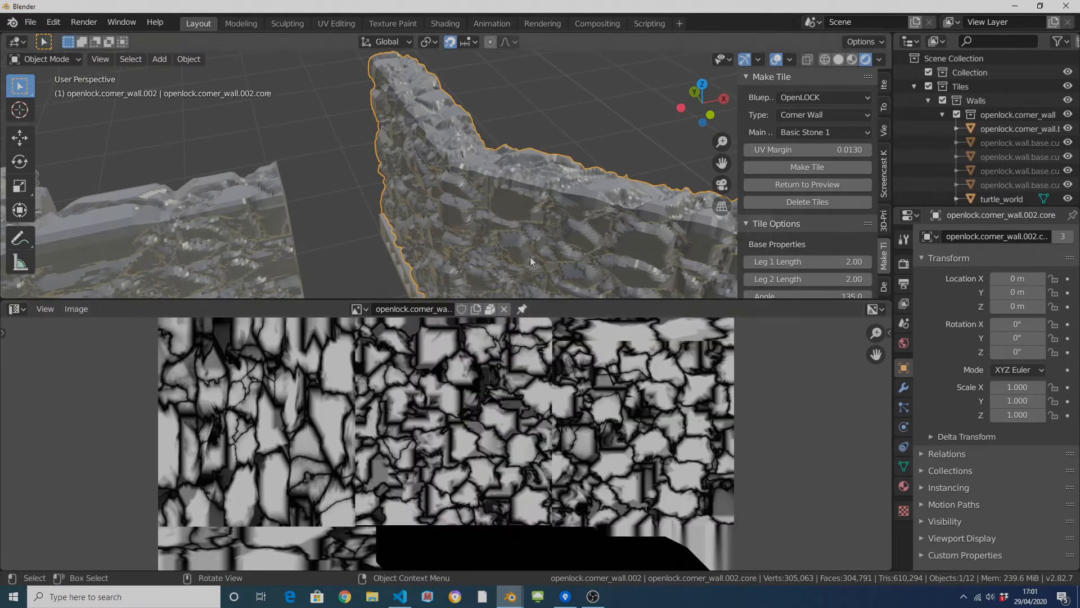
Put the 135-degree wall into Edit Mode and select all of its vertices to show its UV layout.
key("Tab")
scroll(579, 265, "down", 3)
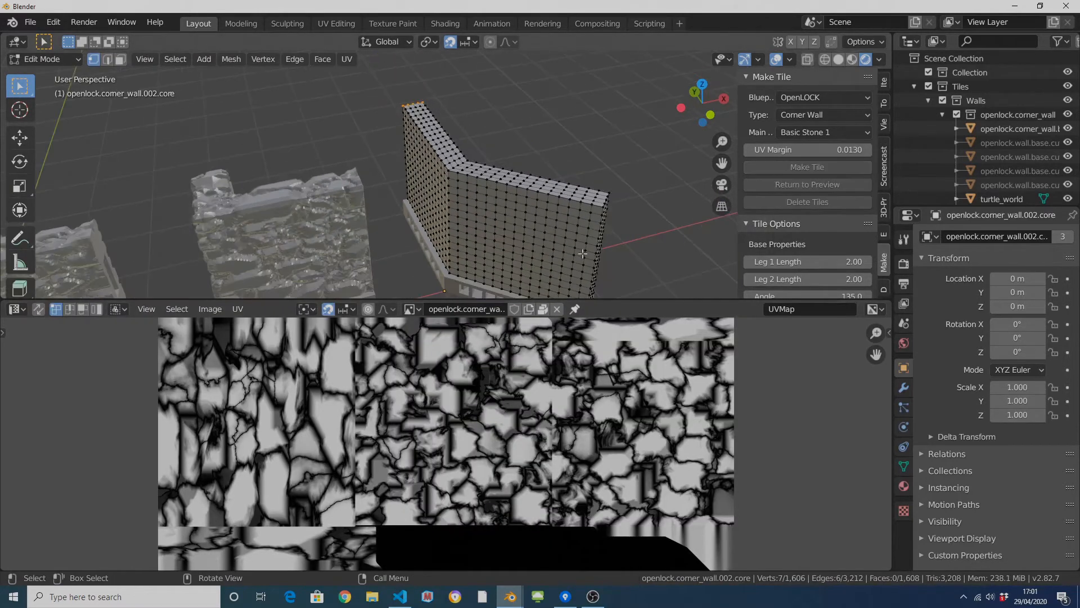
key("a")
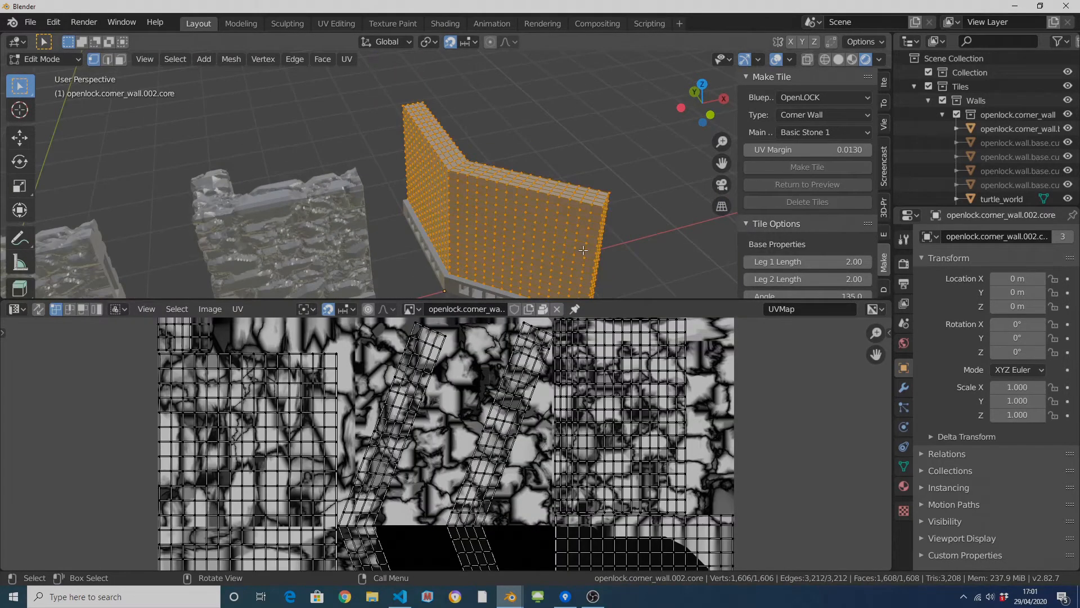
Display the openlock.corner_wall.002 core image behind the 135-degree wall's UV layout.
left_click(410, 309)
left_click(427, 411)
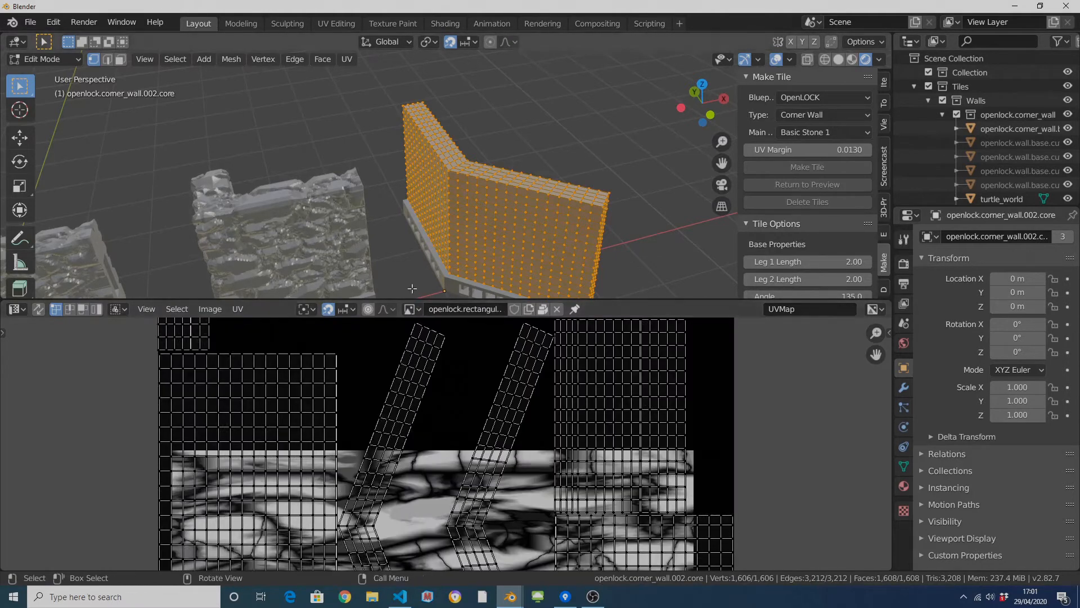
left_click(411, 311)
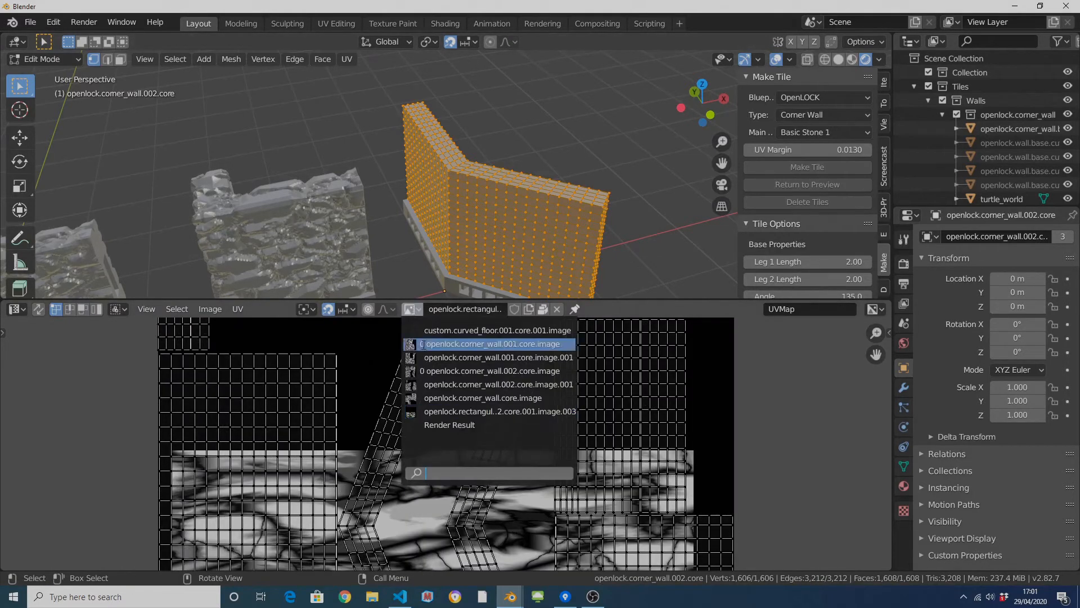
left_click(432, 376)
scroll(432, 376, "down", 2)
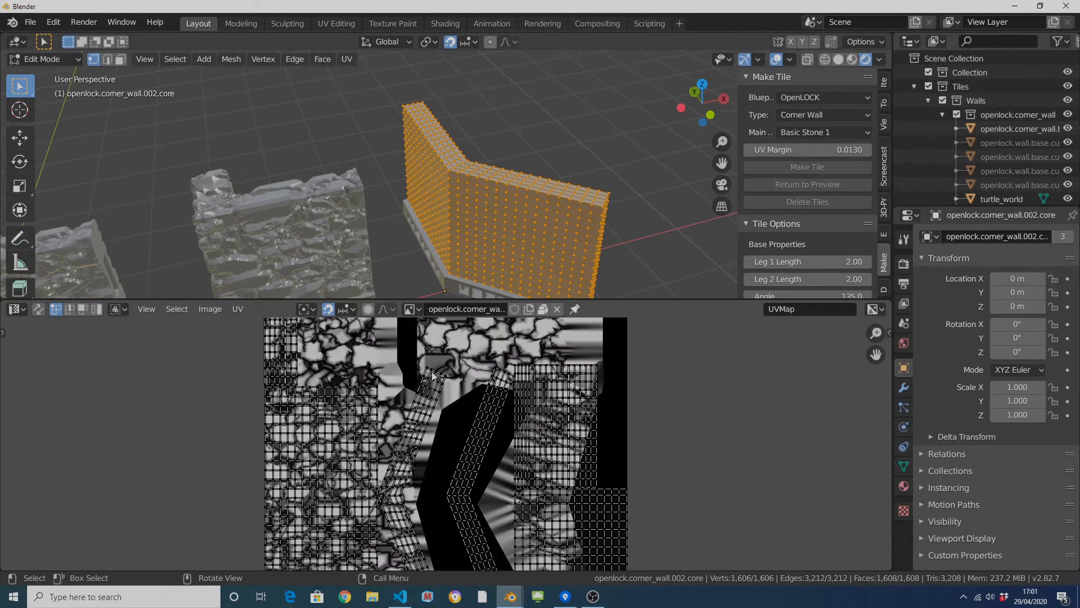
Try the openlock.corner_wall.001.core.image.001 and openlock.corner_wall.001.core.image textures behind the 135-degree wall's UV layout.
scroll(432, 374, "down", 1)
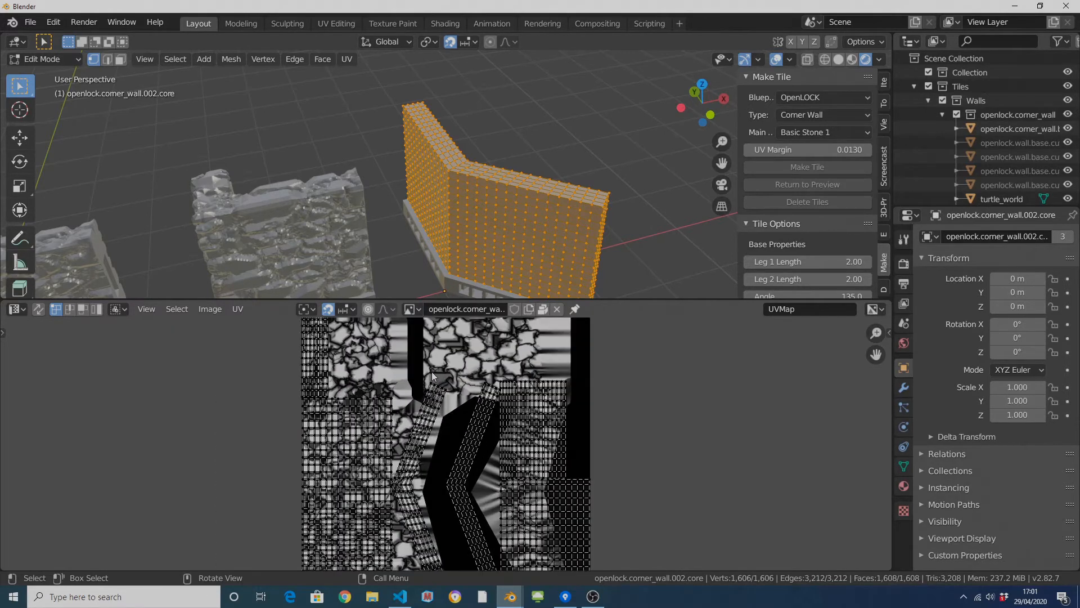
left_click(412, 308)
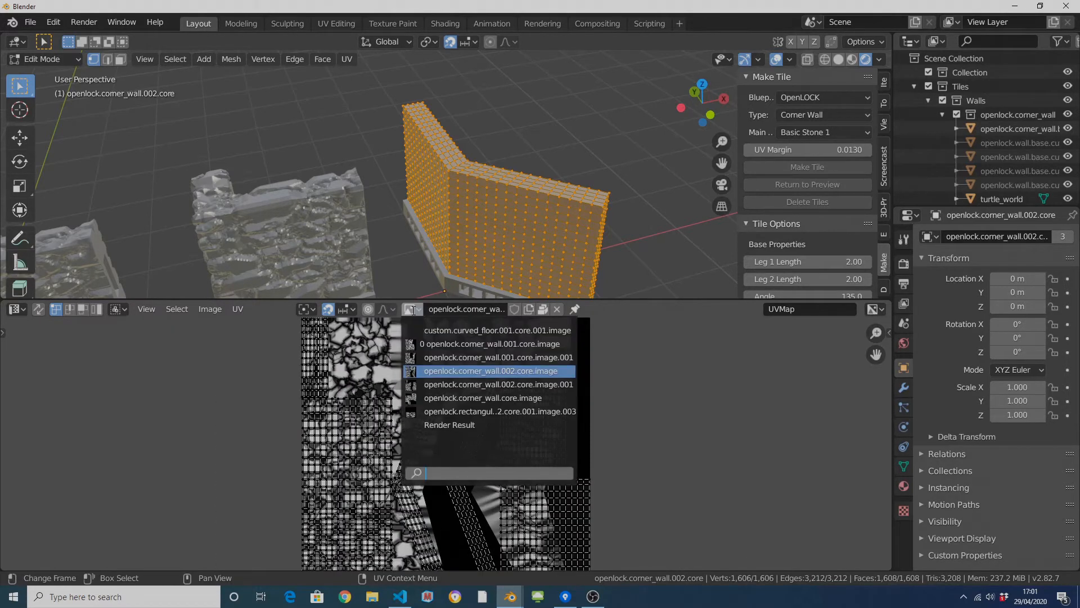
left_click(433, 358)
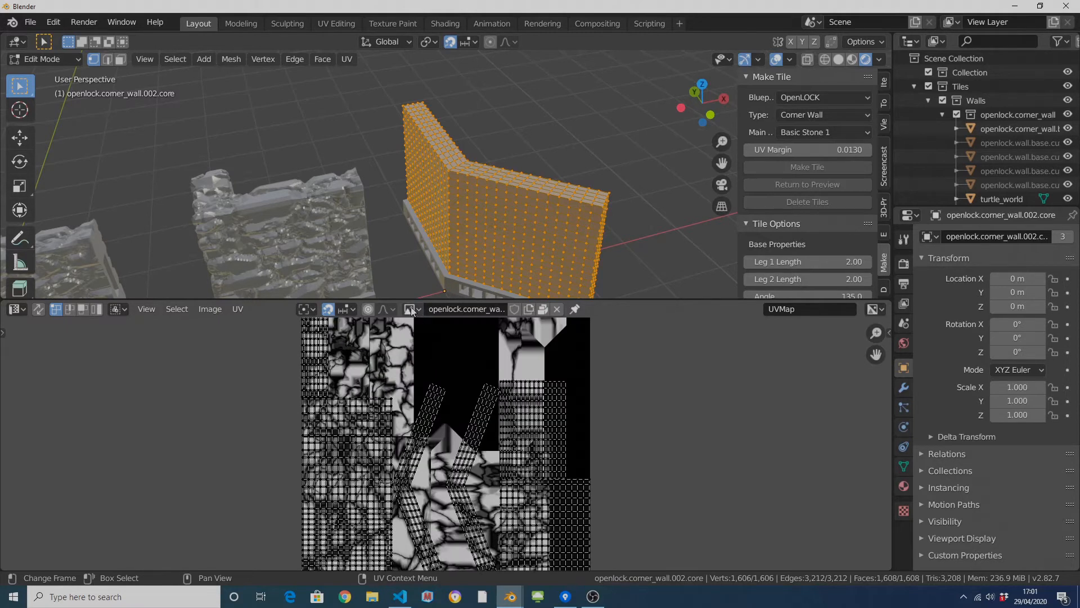
left_click(411, 309)
left_click(425, 343)
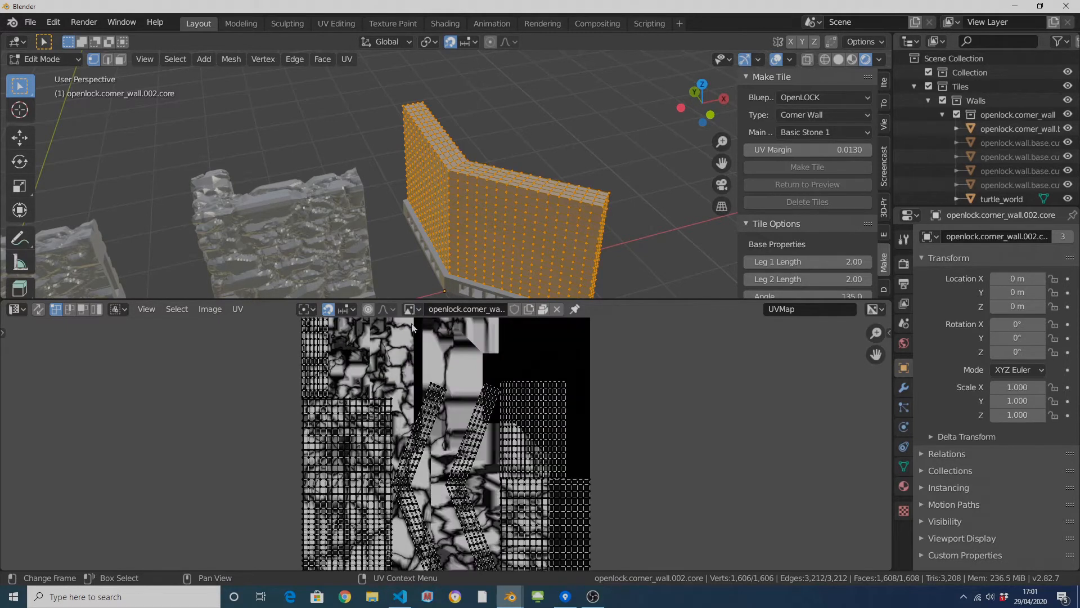
scroll(497, 393, "up", 3)
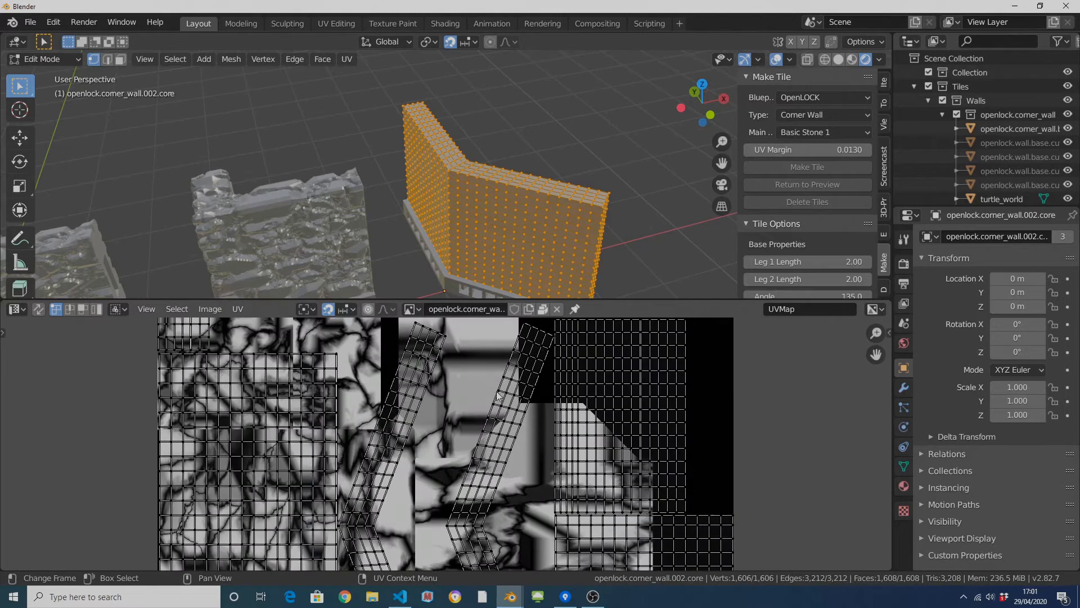
Display the openlock.corner_wall.002.core.image.001 texture behind the 135-degree wall's UV layout.
left_click(407, 311)
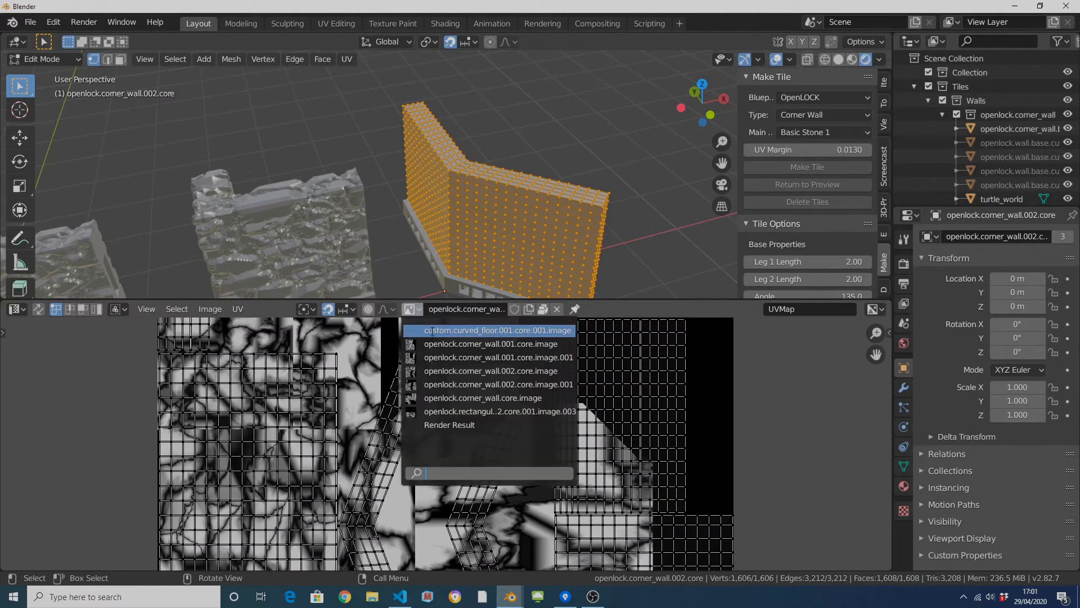
left_click(445, 386)
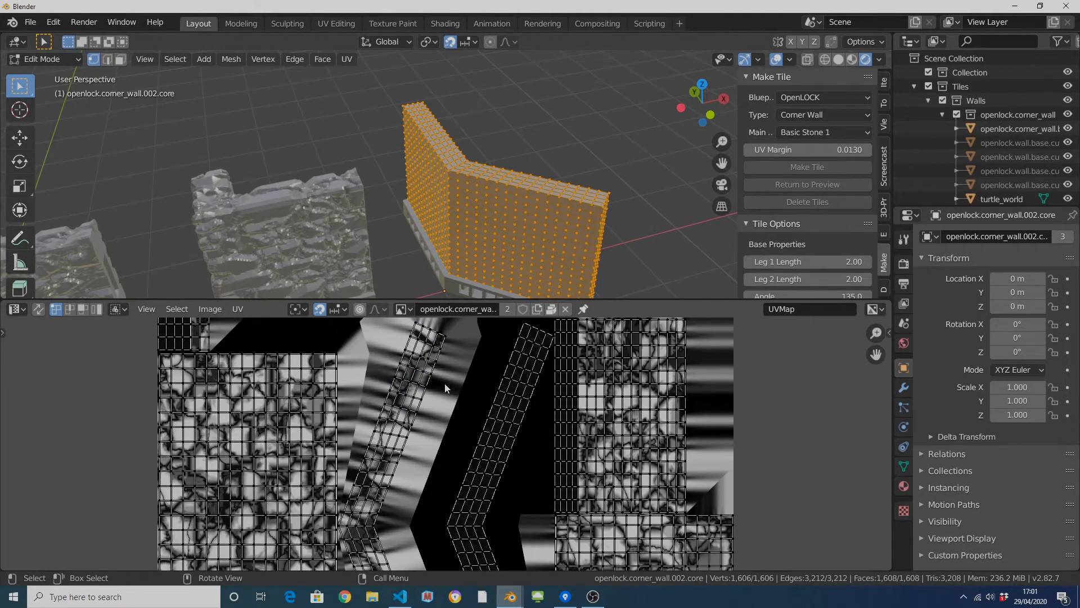
scroll(441, 405, "down", 1)
middle_click_drag(566, 462, 587, 326)
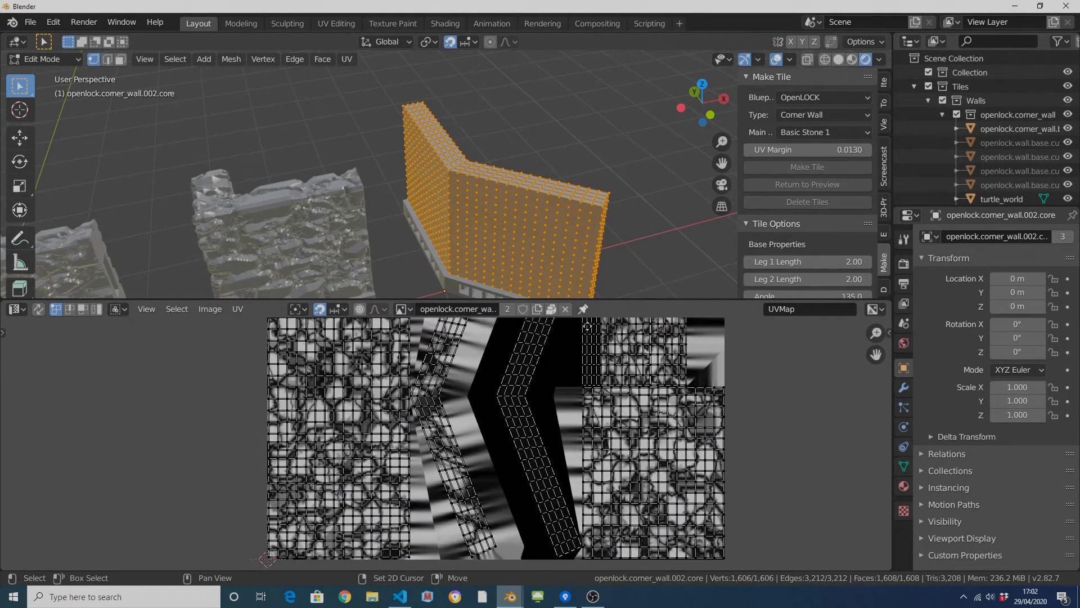
Examine how the stone texture meets and extends past the edges of the wall's side and V-shaped UV islands.
scroll(495, 418, "up", 6)
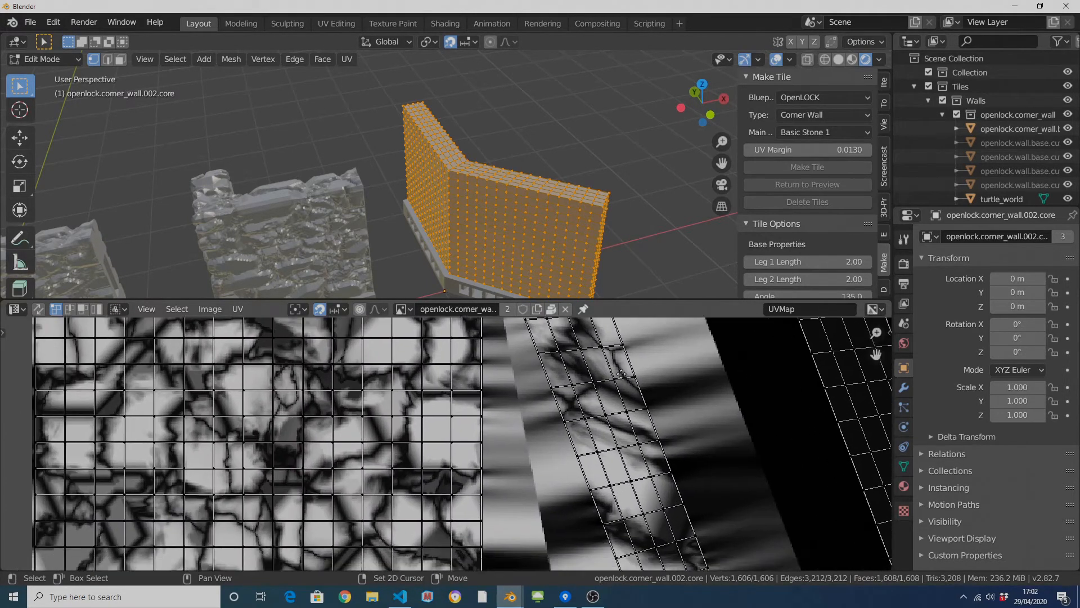
middle_click_drag(621, 373, 7, 402)
middle_click_drag(307, 448, 93, 352)
scroll(594, 466, "up", 5)
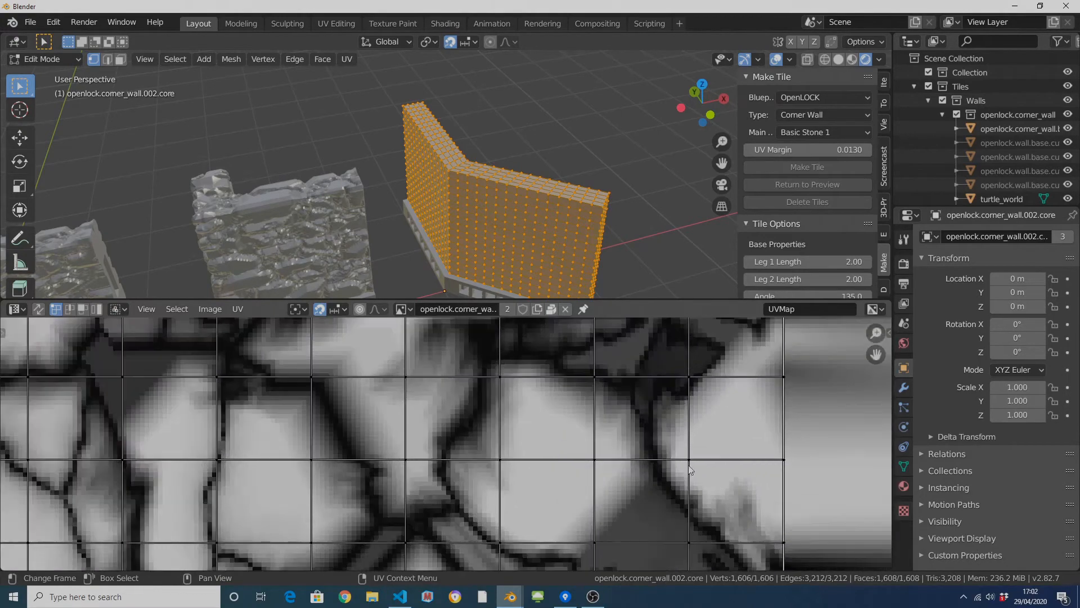
scroll(601, 481, "down", 6)
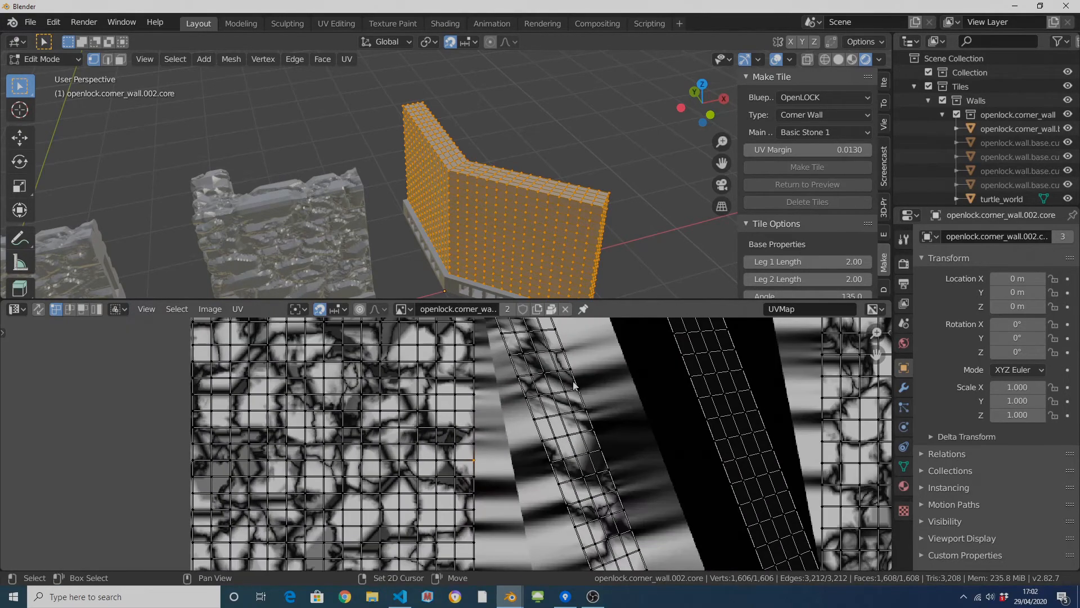
scroll(573, 385, "up", 4)
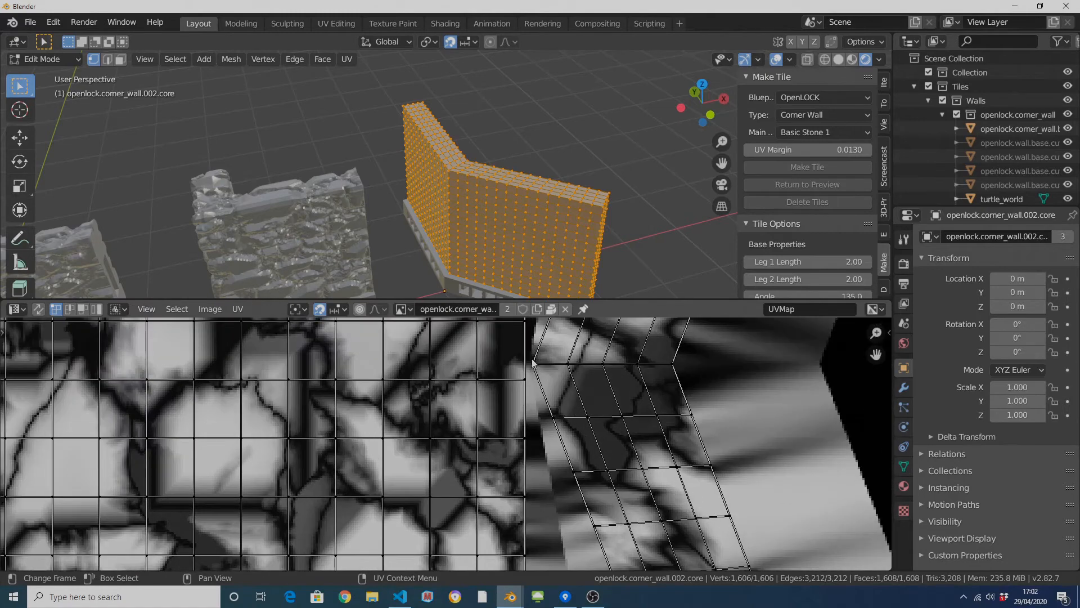
scroll(571, 445, "down", 8)
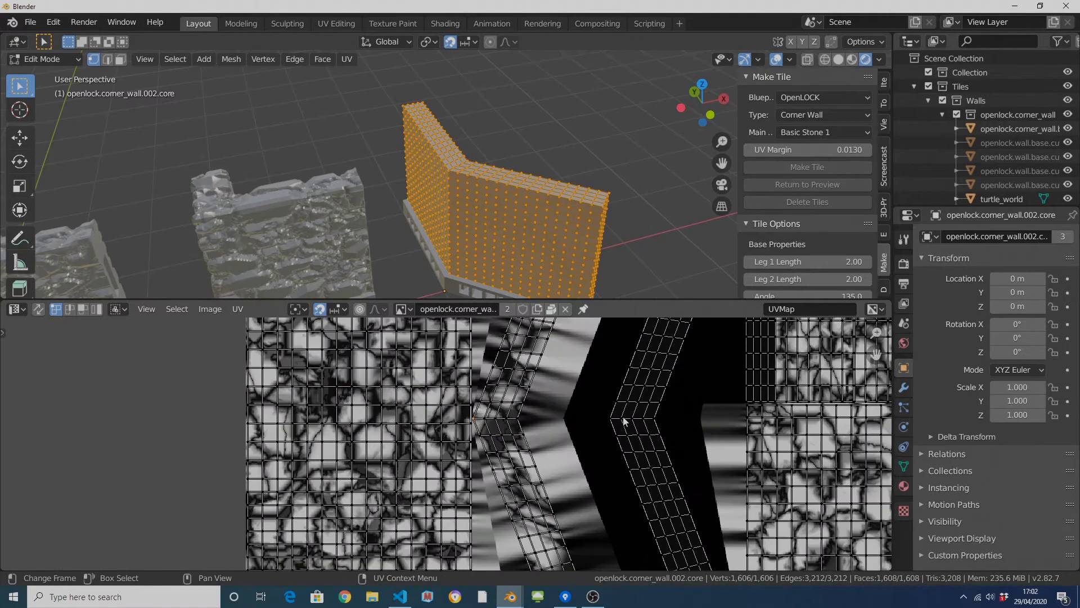
middle_click_drag(489, 551, 503, 531)
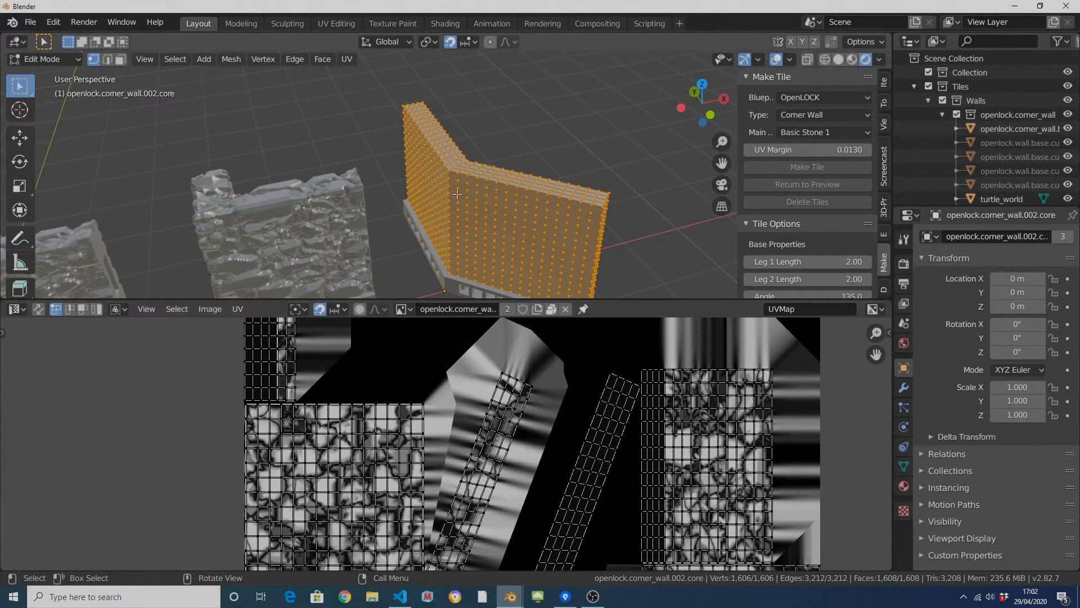
scroll(418, 461, "up", 3)
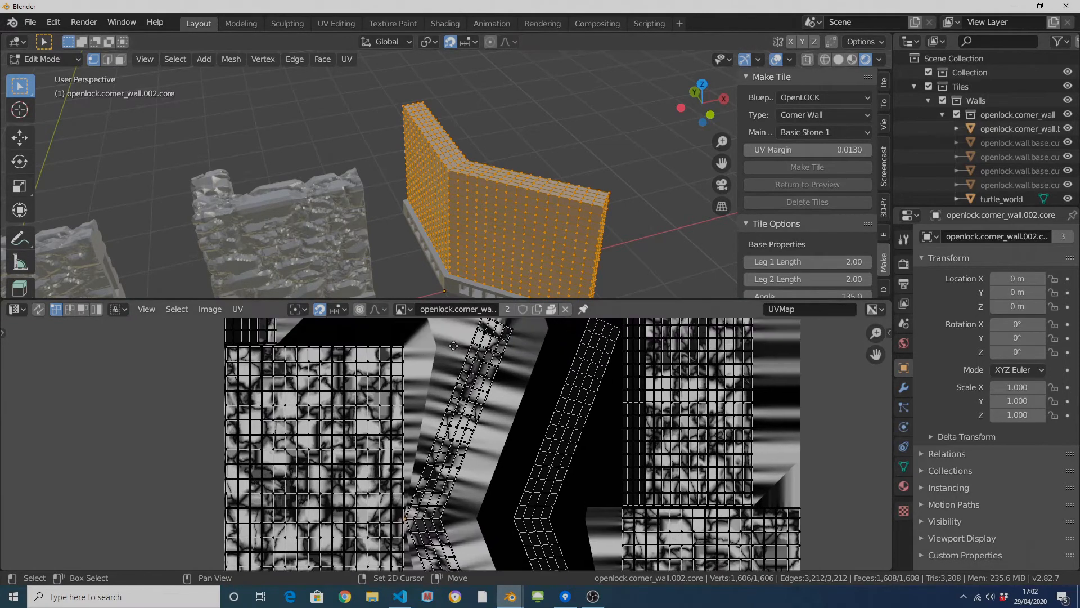
middle_click_drag(418, 462, 435, 319, "shift")
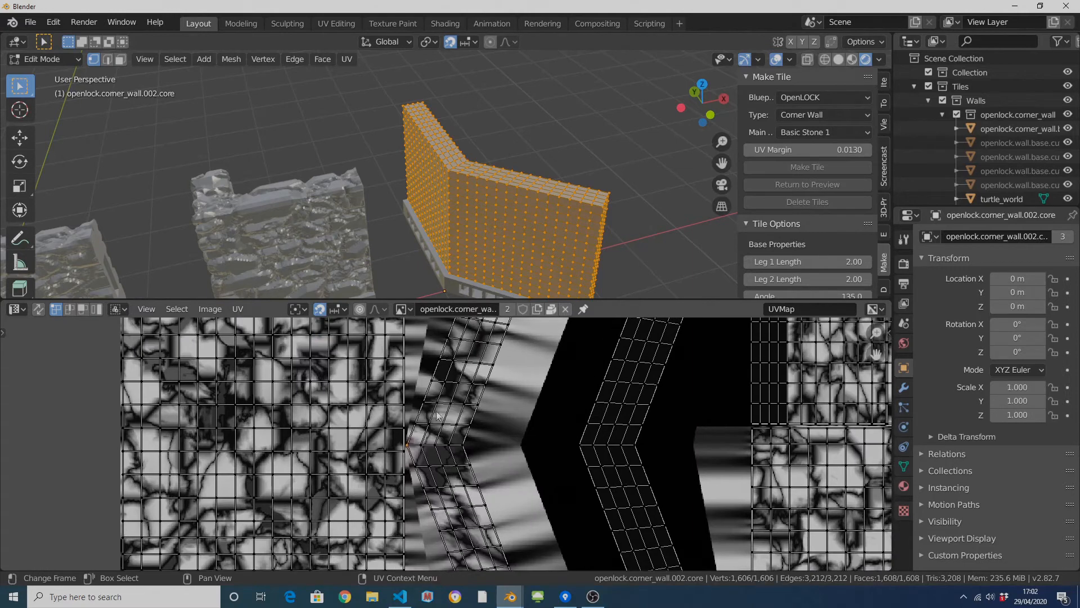
Select all linked UVs of the textured V-shaped island beside the large stone side island.
key("l")
scroll(474, 439, "down", 5)
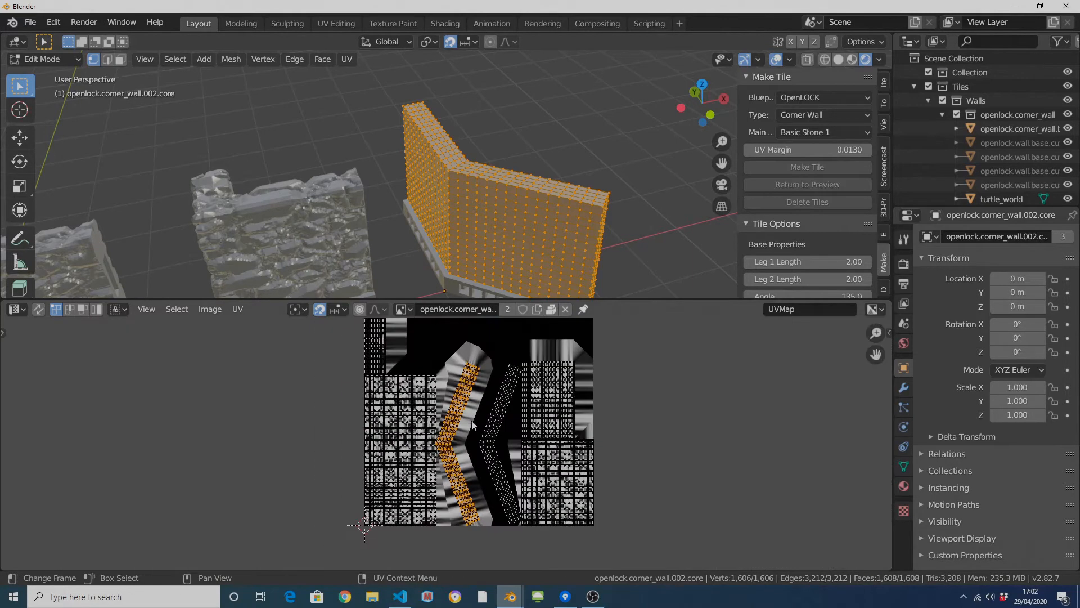
middle_click_drag(473, 440, 468, 412, "shift")
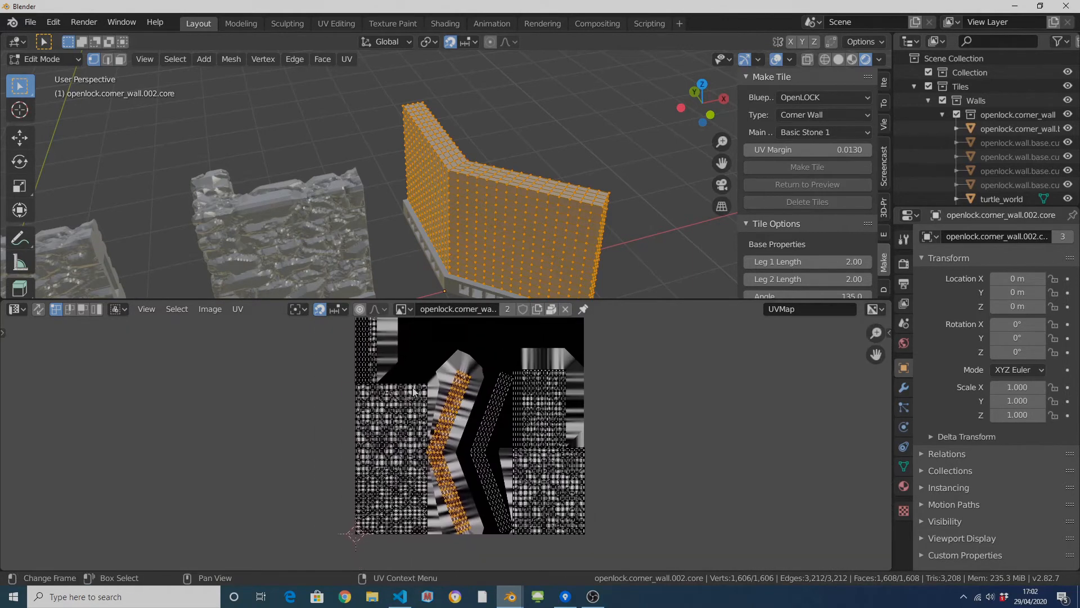
Turn on UV sync selection and deselect all of the wall's vertices.
left_click(38, 310)
key("alt+a")
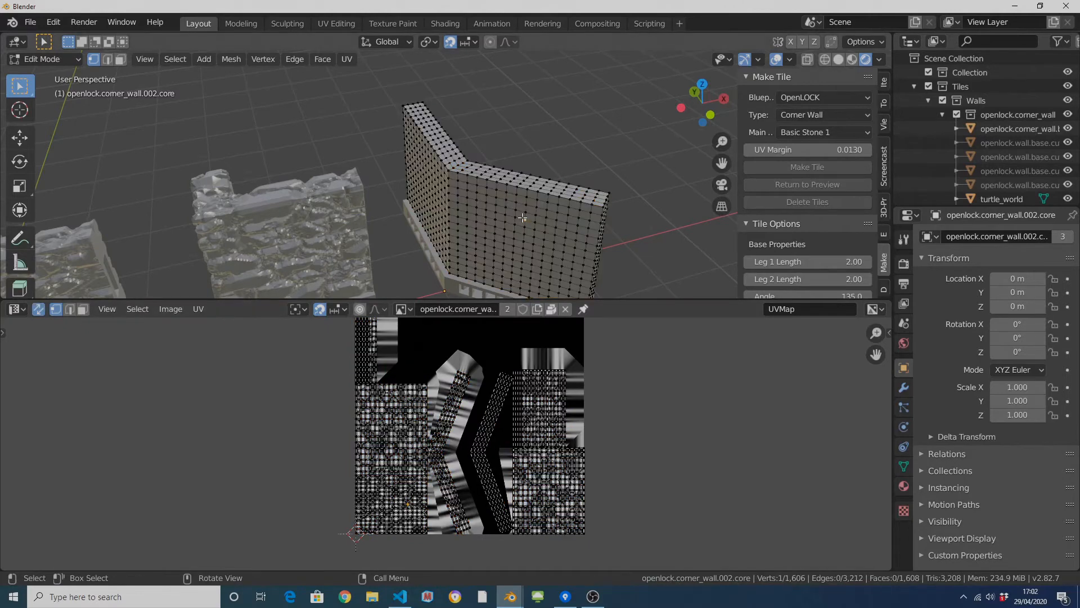
Try to select the linked UVs of the textured V-shaped island with sync selection enabled.
key("l")
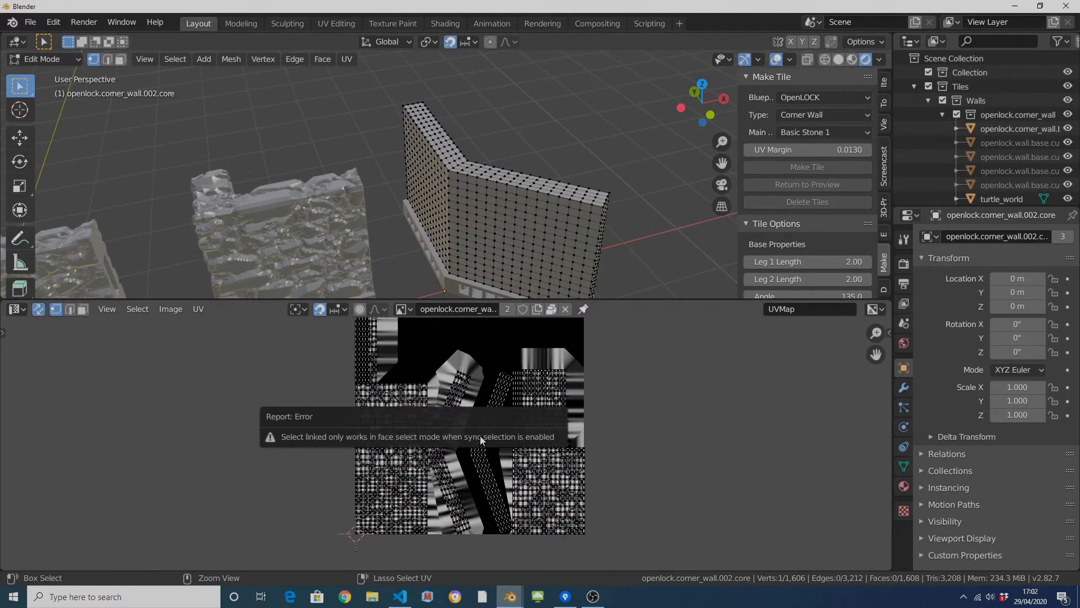
left_click(459, 389)
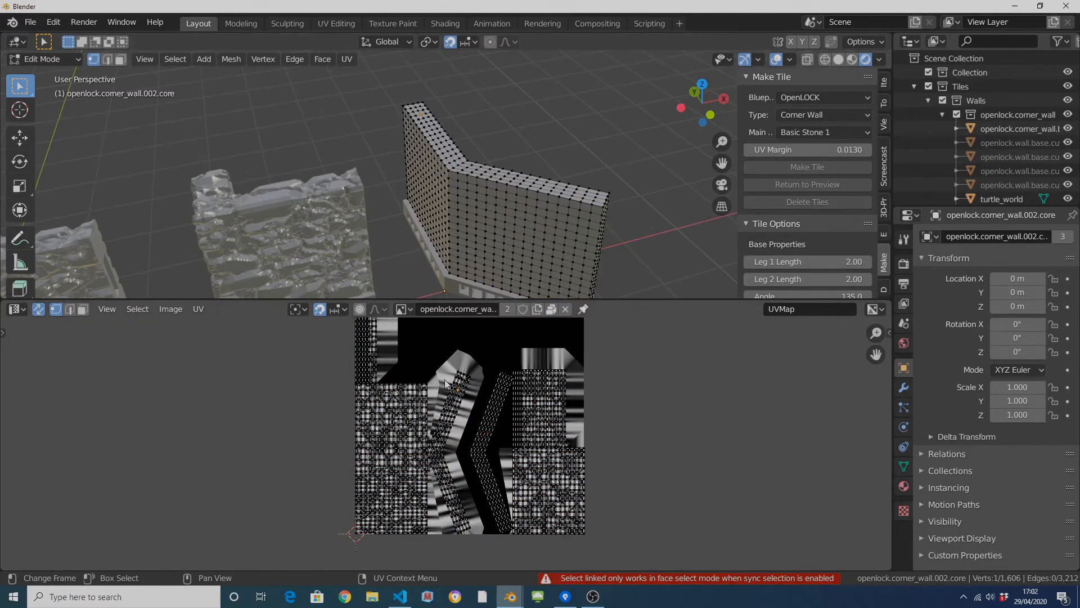
key("l")
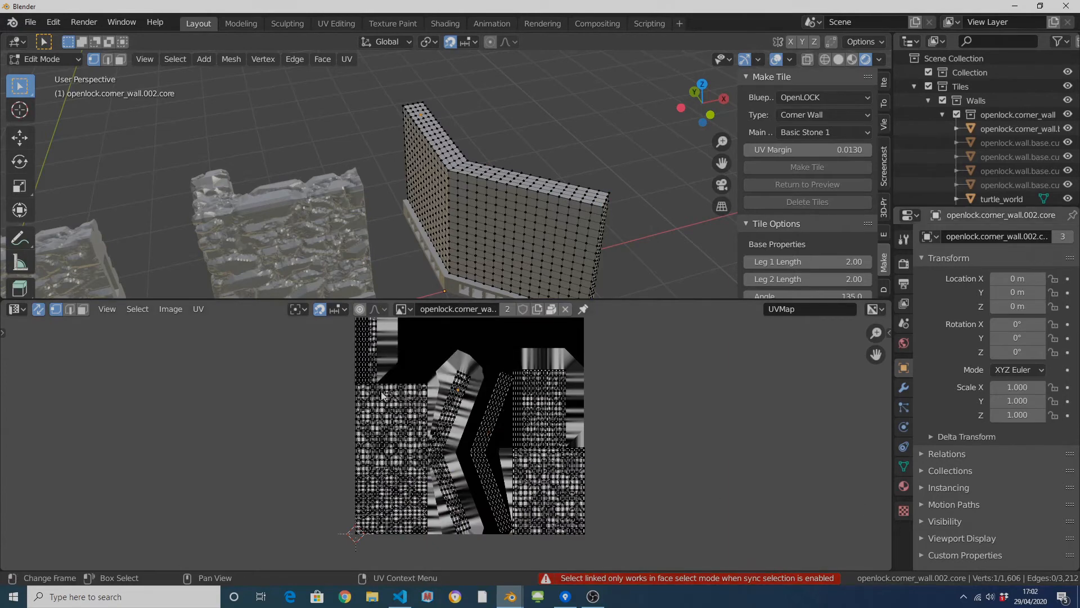
Circle-select the vertices at the upper end of the textured V-shaped island to locate them on the mesh.
key("c")
left_click(459, 394)
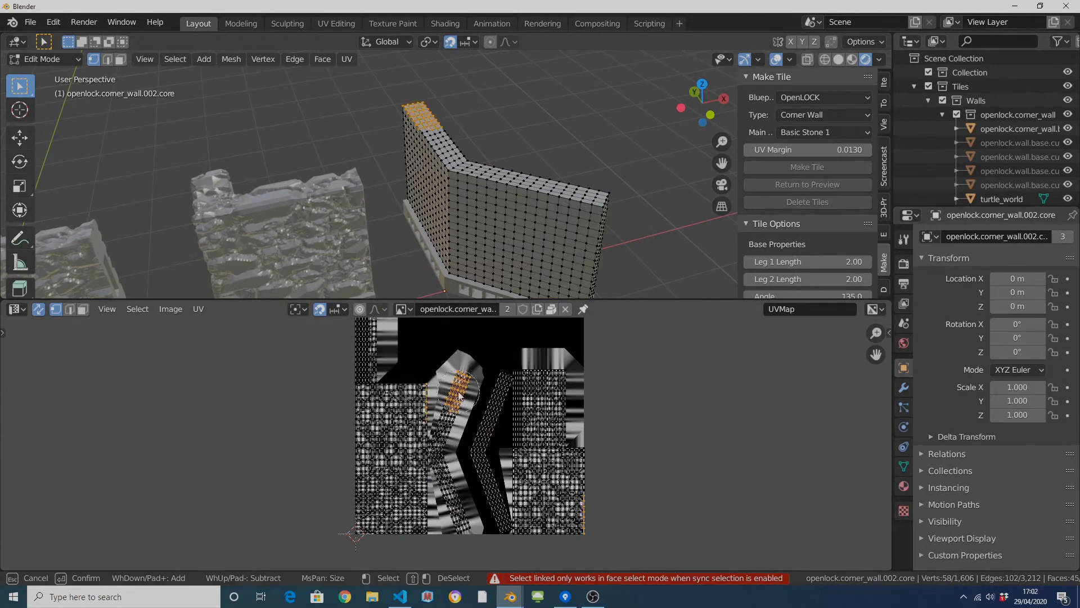
right_click(459, 394)
scroll(441, 387, "up", 3)
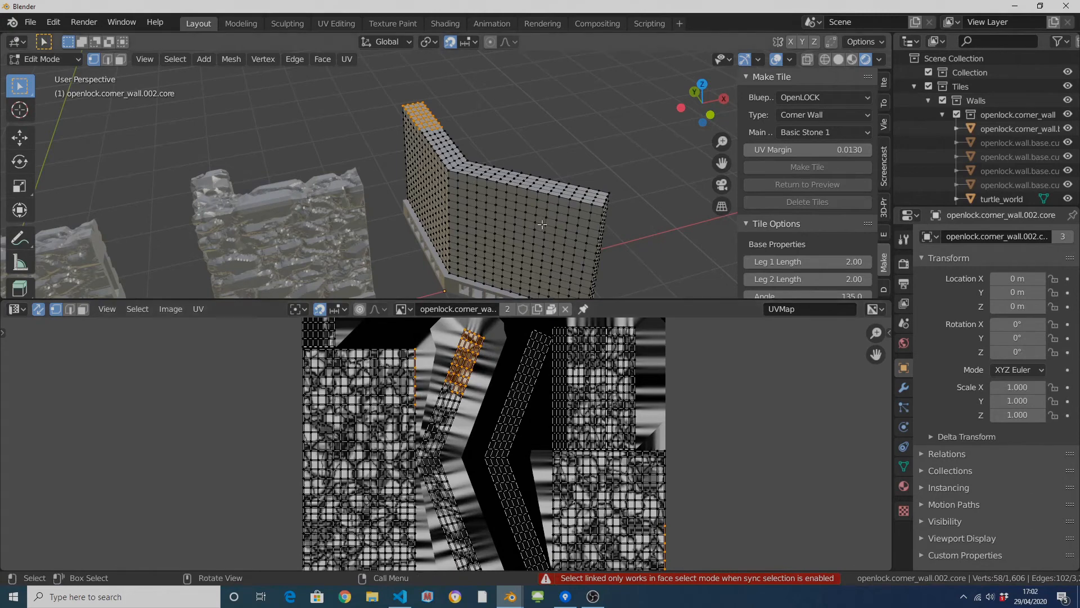
Circle-select the mesh vertices along the upper edge of the wall's front leg, starting at the corner.
left_click(476, 176)
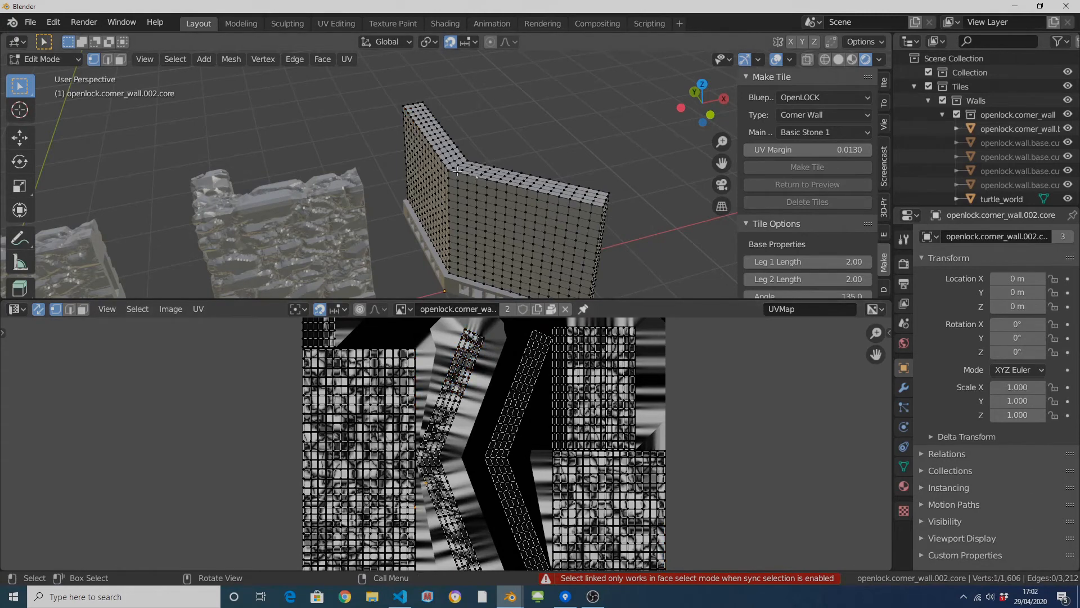
scroll(457, 170, "up", 5)
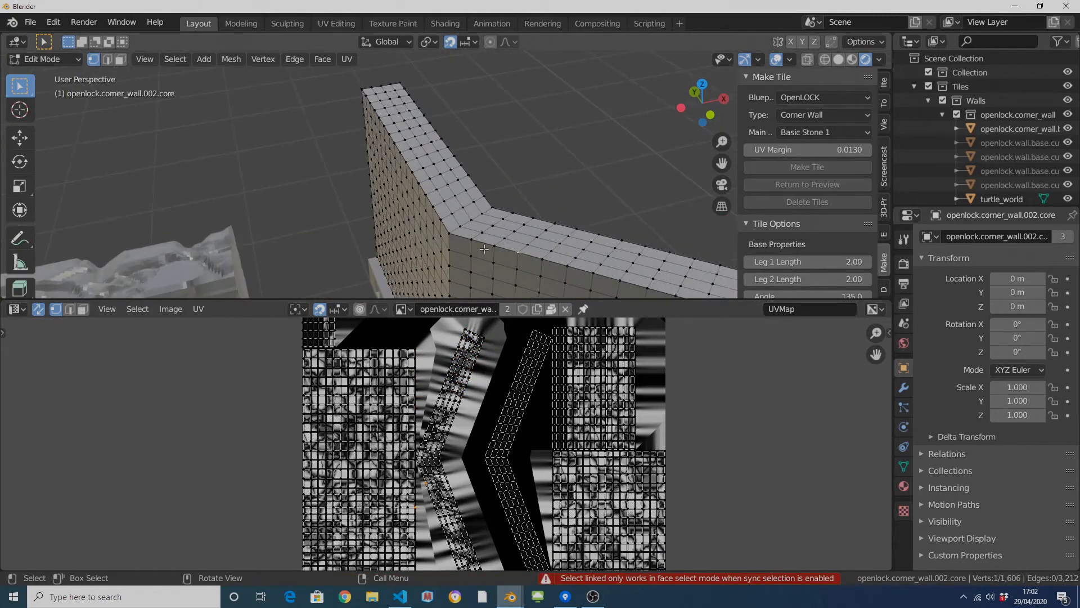
scroll(484, 249, "down", 2)
key("c")
mouse_move(450, 217)
left_mouse_down()
mouse_move(672, 273)
mouse_move(489, 223)
left_mouse_up()
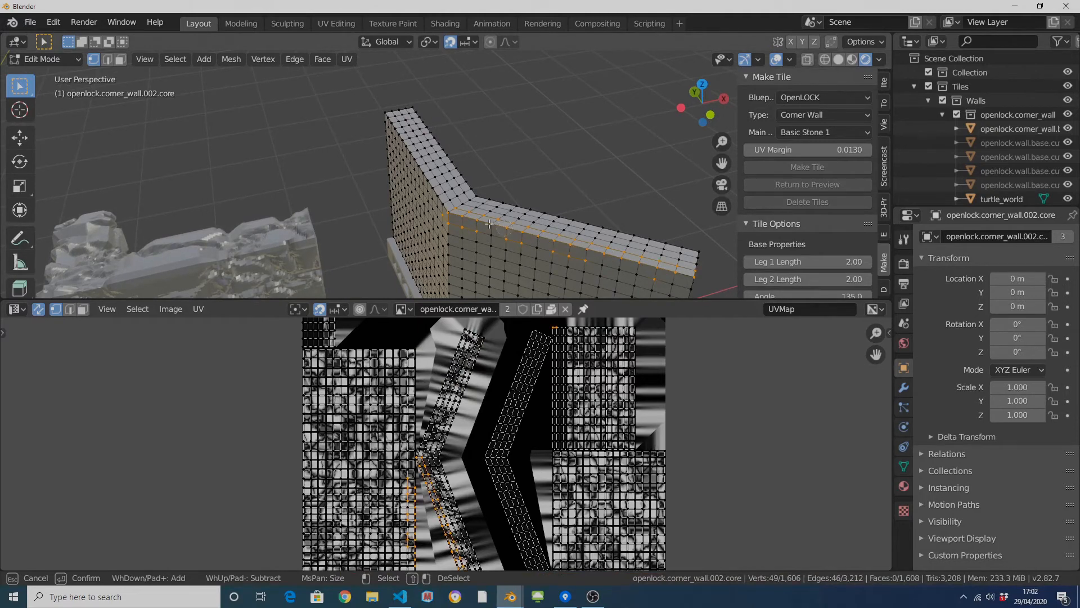
key("Escape")
Select only the edge loop where the front leg's side face meets the wall top, picking it on the UV island's border.
middle_click_drag(484, 486, 461, 422)
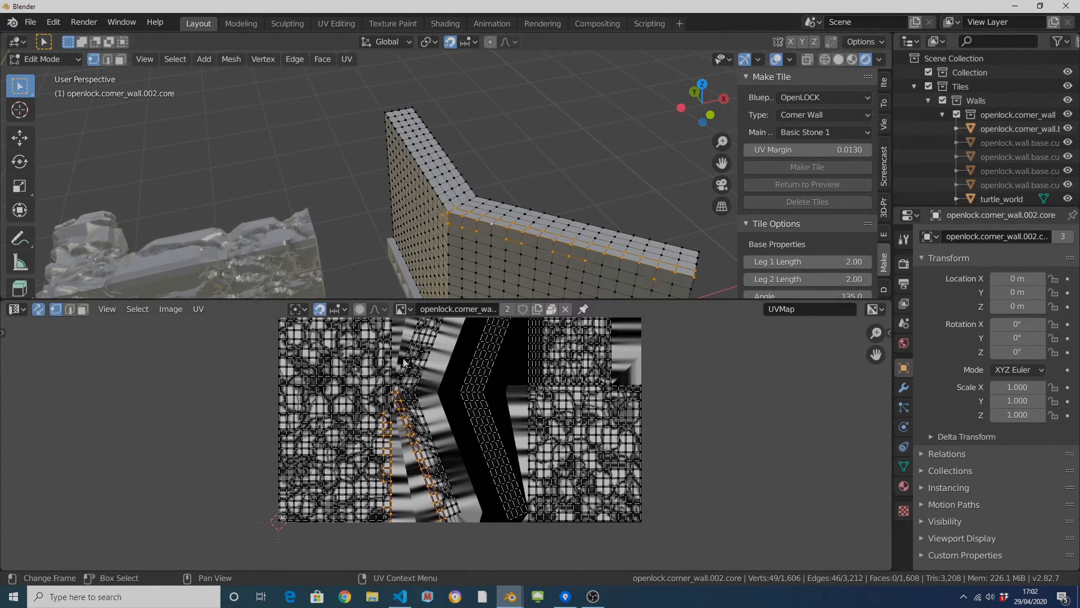
left_click(392, 432)
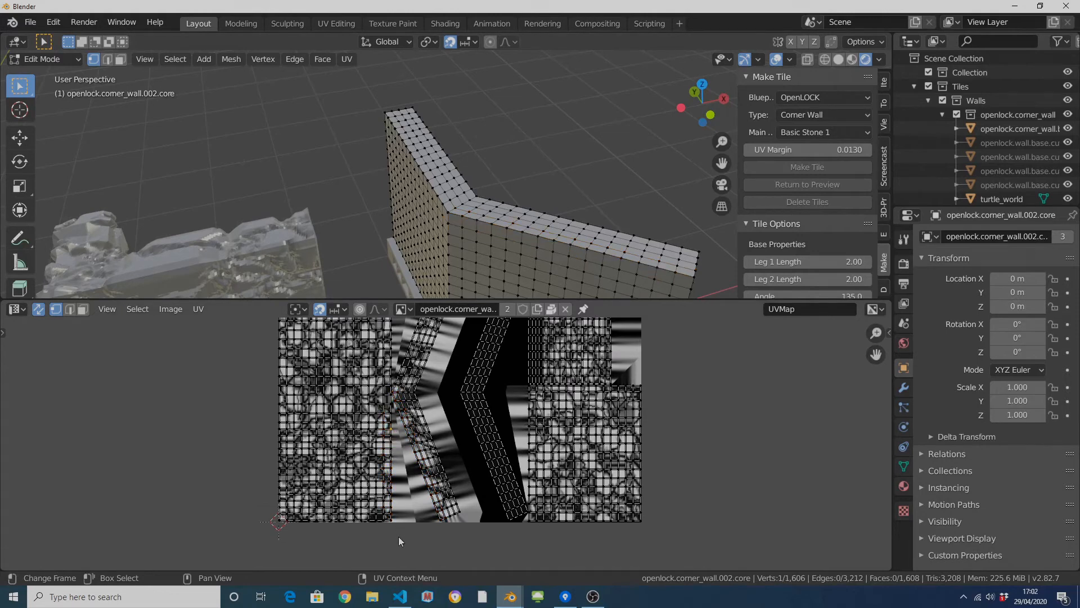
left_click(388, 422, "alt")
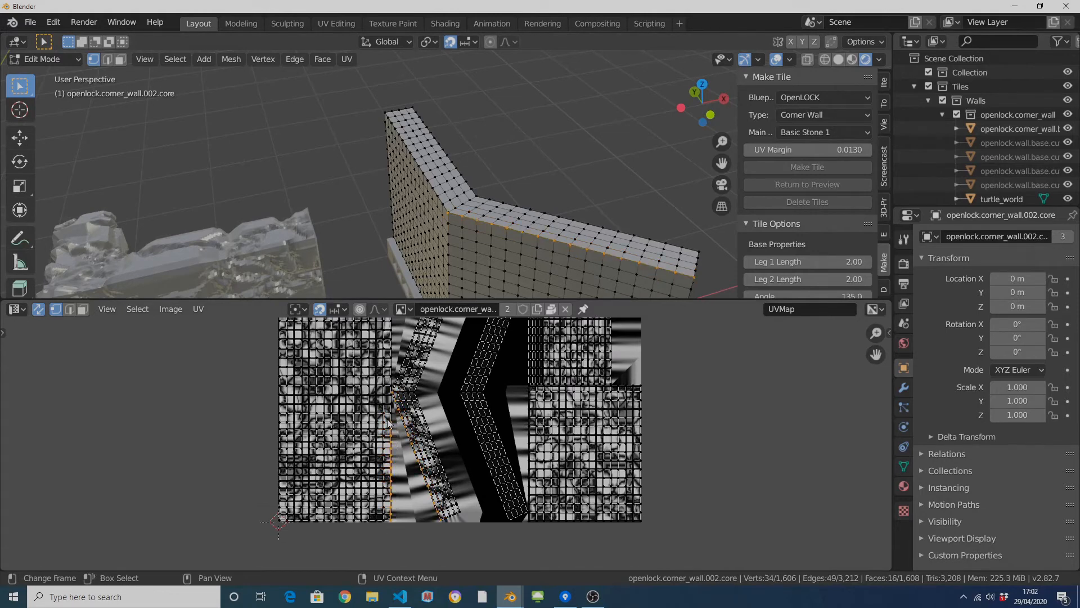
Switch the wall to Object Mode and examine the displaced stone along the seam between its side and top.
scroll(563, 176, "up", 6)
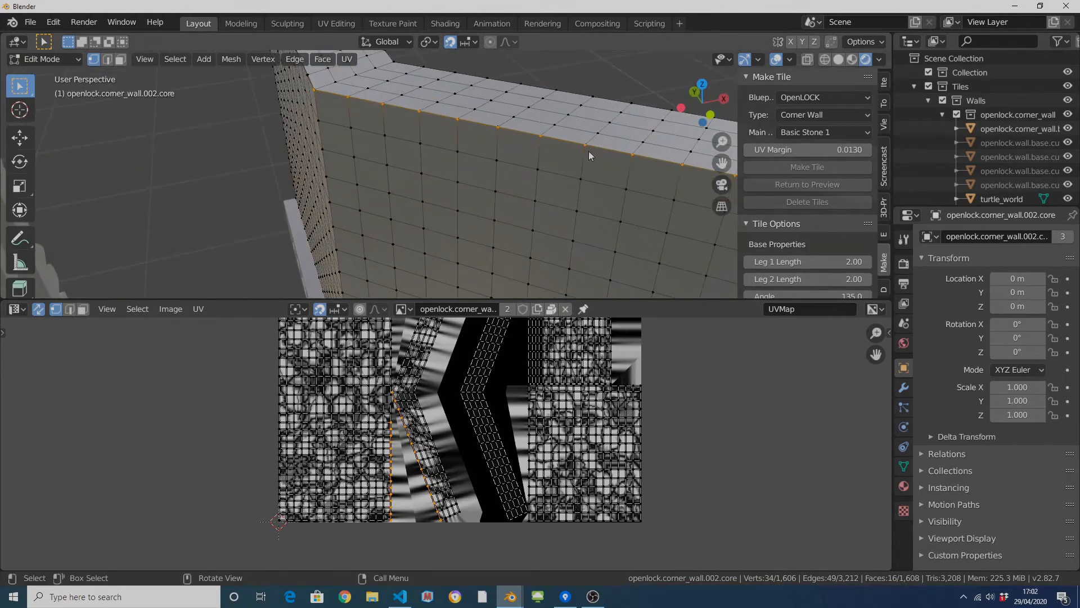
key("Tab")
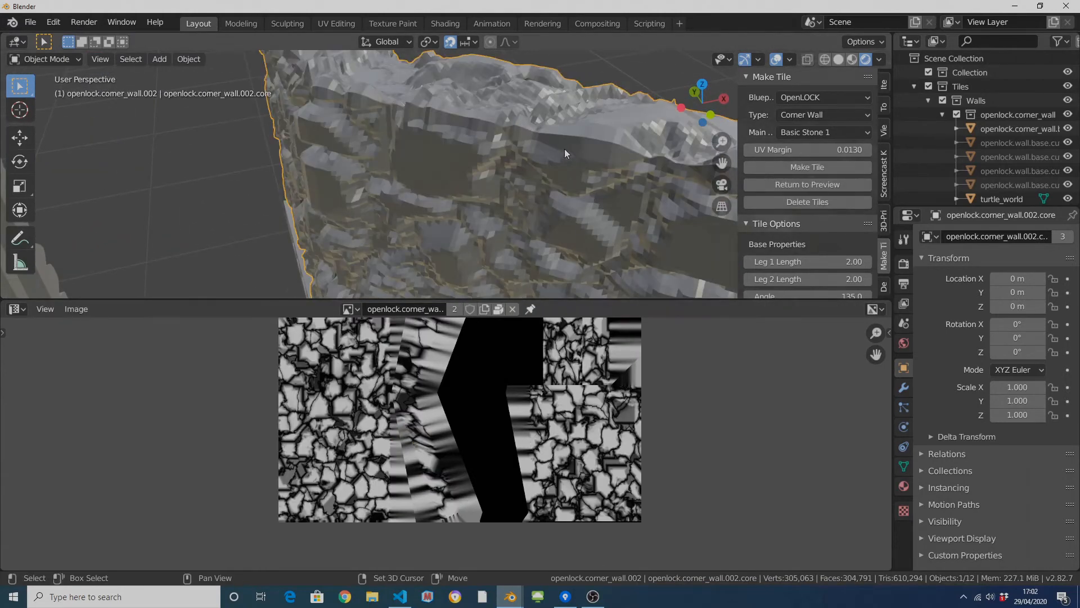
middle_click_drag(565, 149, 545, 228, "shift")
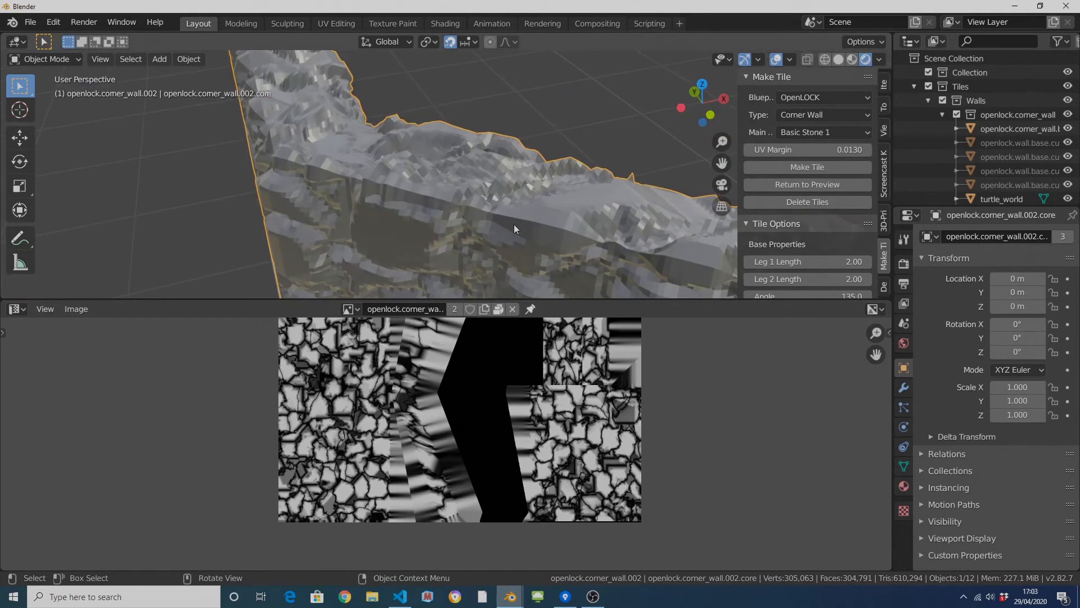
Return the wall to Edit Mode and examine the texture margin beside the selected edge loop in the UV layout.
key("Tab")
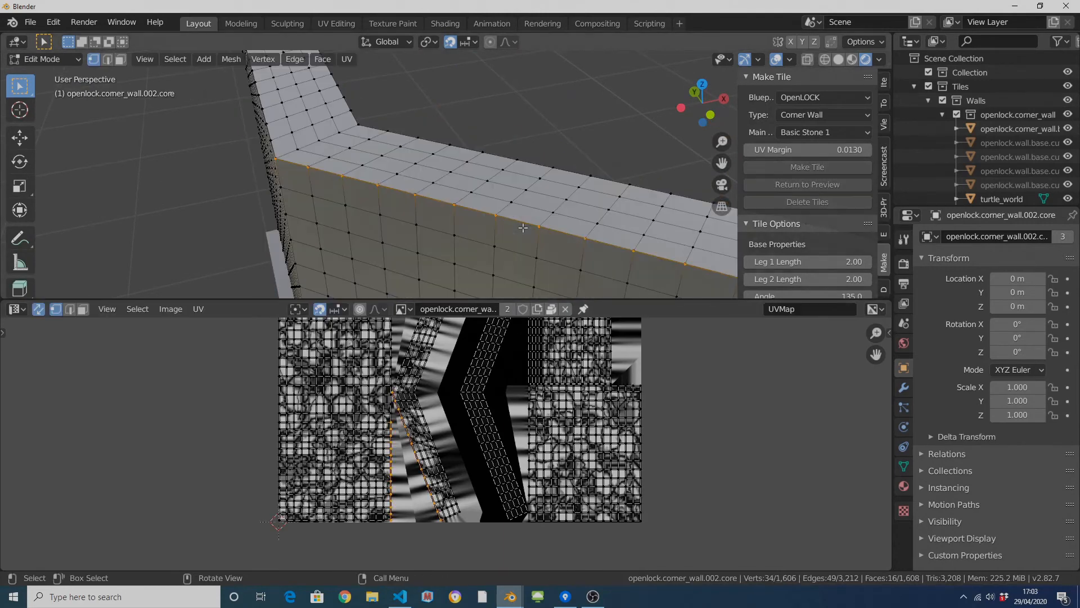
scroll(287, 455, "up", 5)
scroll(286, 454, "up", 6)
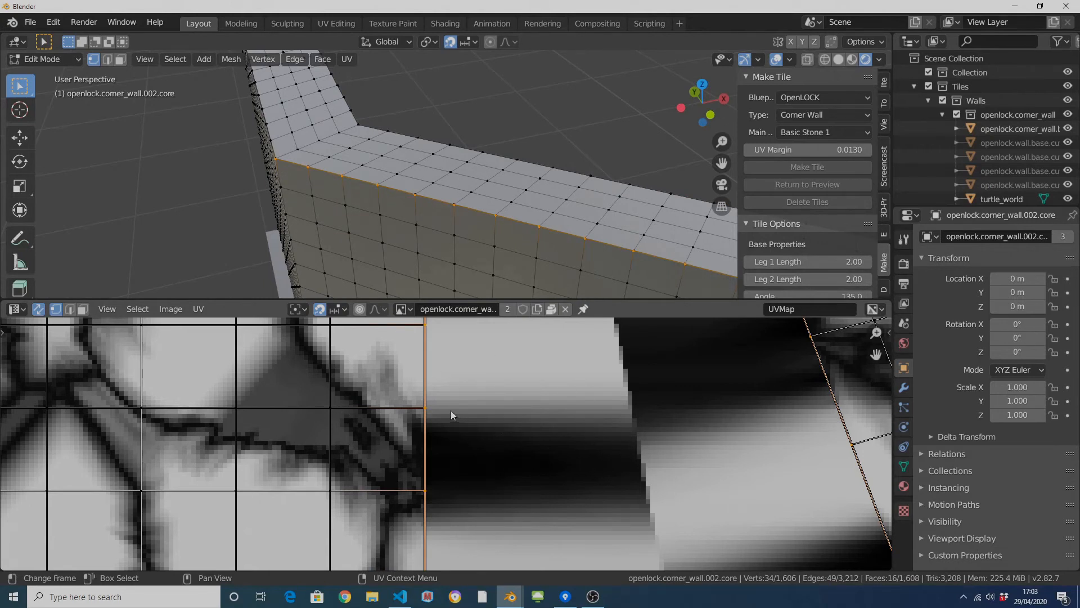
Set the tile's UV margin to 0.01 and return the wall core to Edit Mode.
left_click(803, 150)
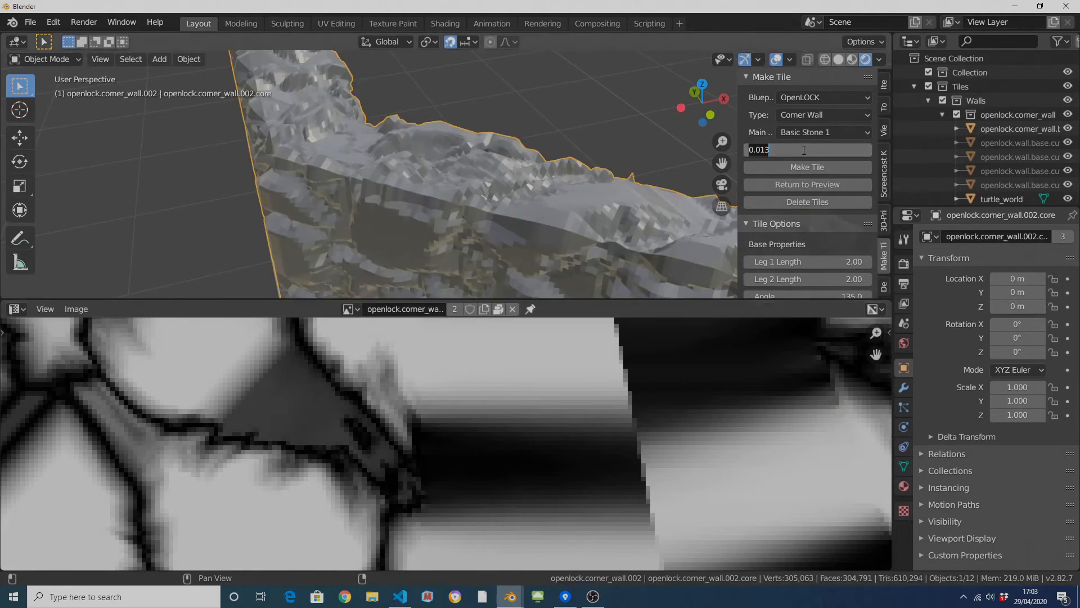
type("0.")
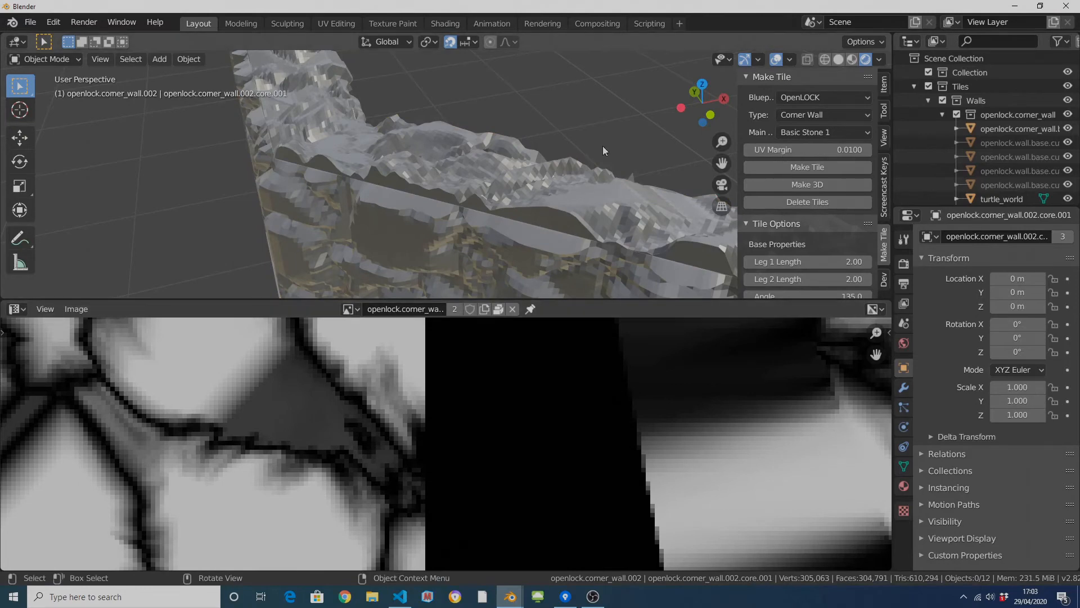
key("Tab")
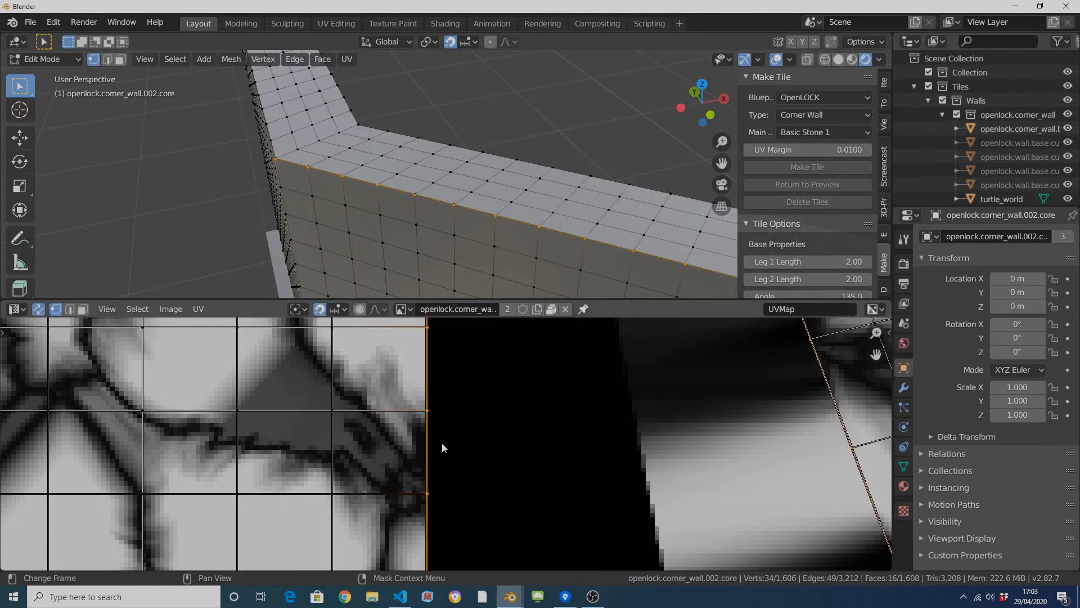
Examine the baked texture margins around the UV islands, especially beside the selected edge loop of the wall's front leg.
scroll(453, 379, "down", 5)
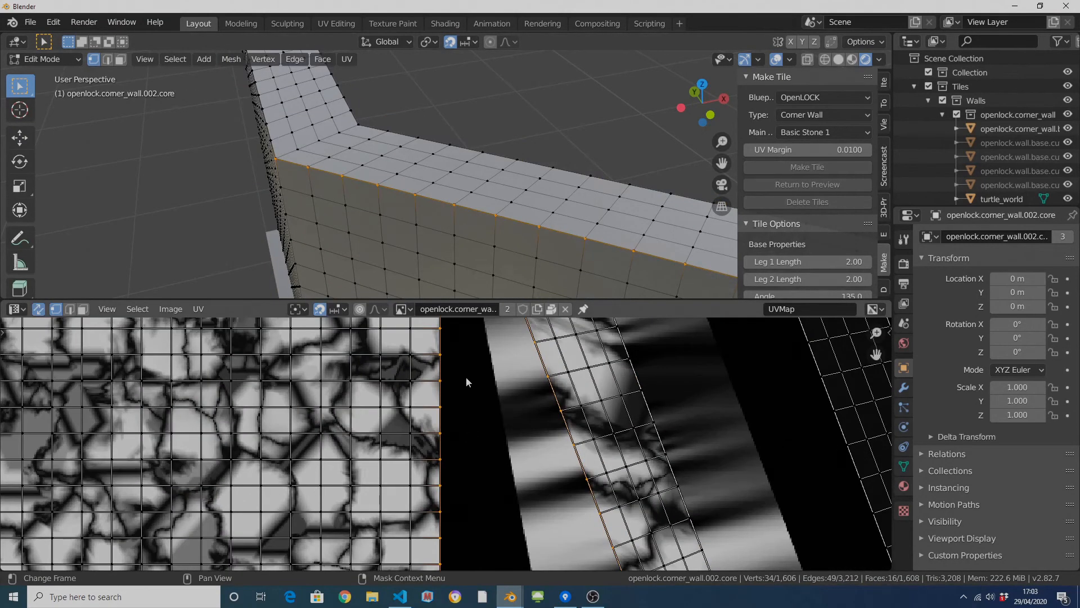
scroll(466, 382, "down", 3)
scroll(474, 430, "up", 2)
scroll(474, 405, "down", 3)
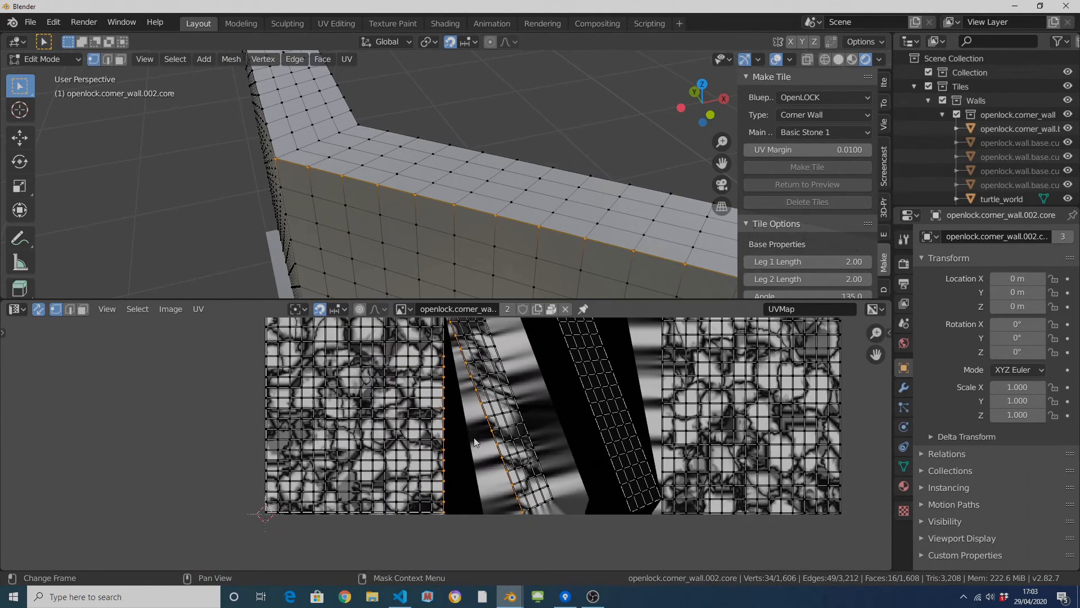
scroll(587, 392, "up", 4)
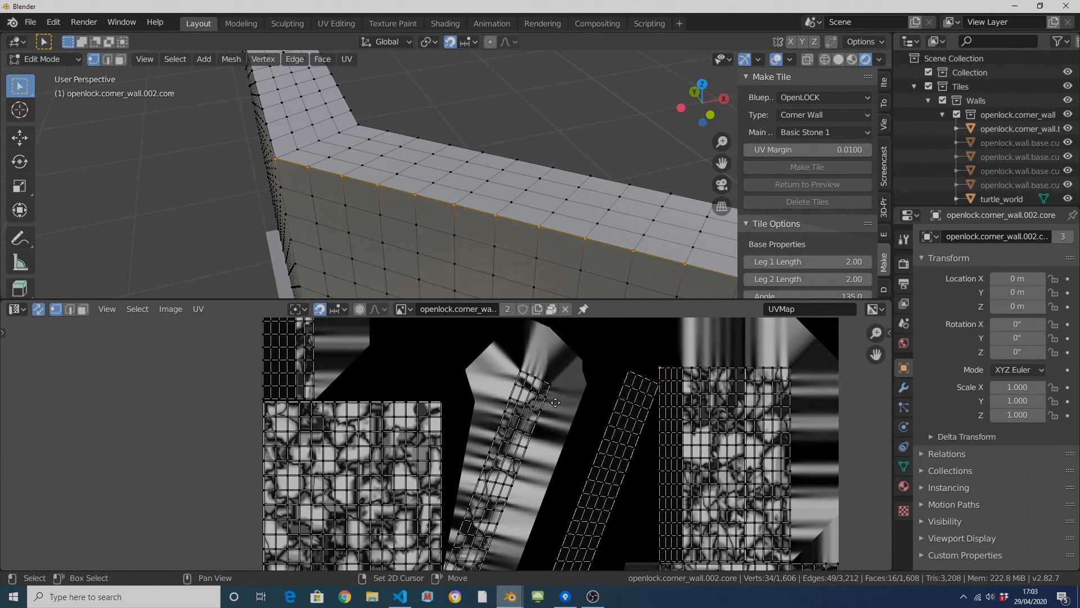
middle_click_drag(549, 425, 654, 399)
scroll(571, 446, "up", 8)
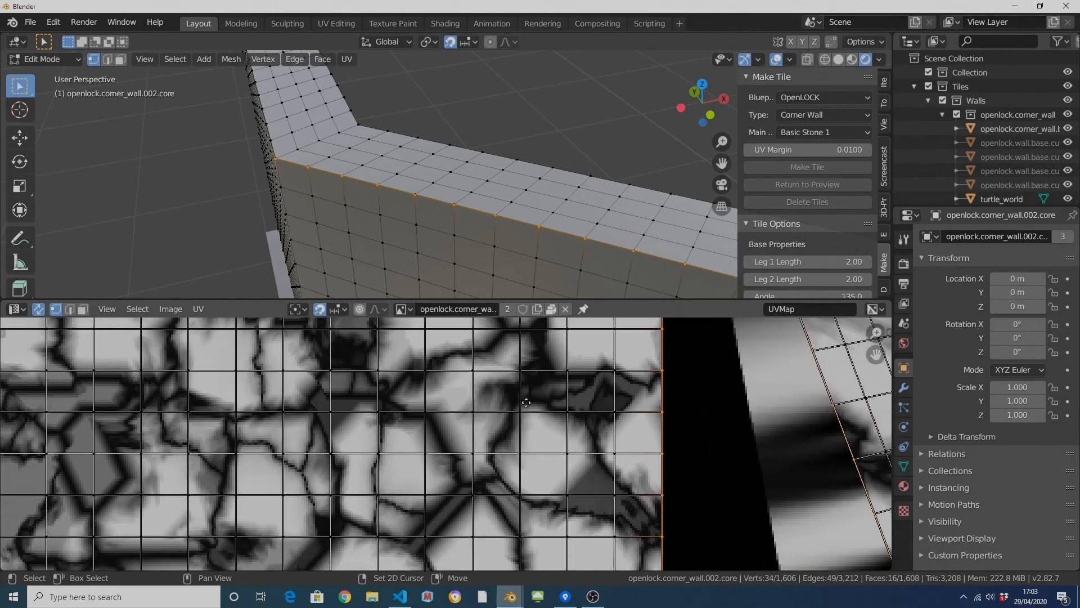
scroll(572, 386, "up", 3)
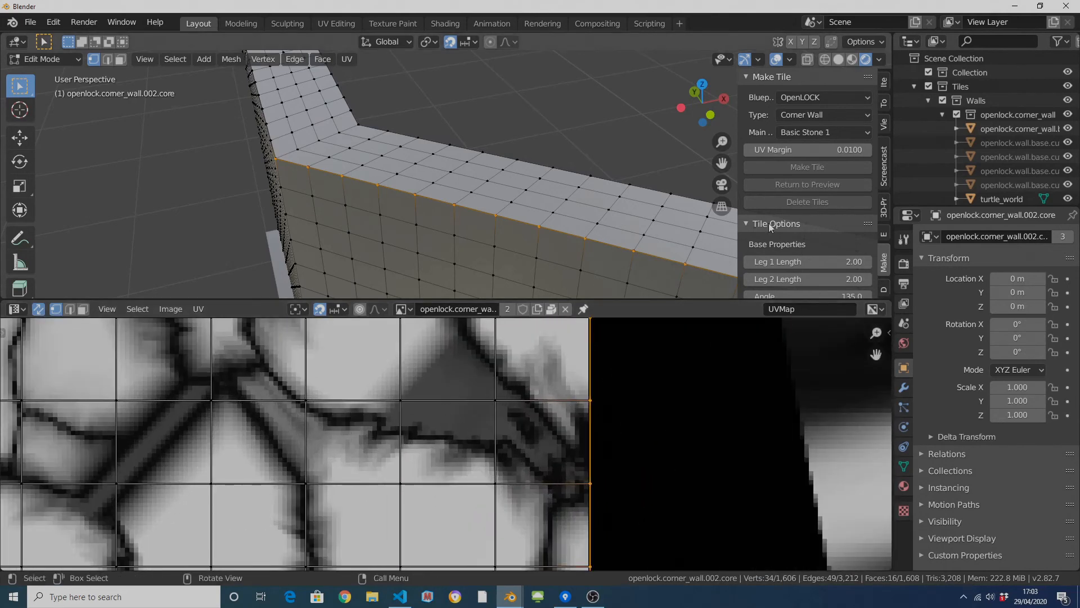
Select only the vertex at the bend of the wall-top UV island, where it comes closest to the neighbouring side island.
middle_click_drag(656, 394, 536, 369)
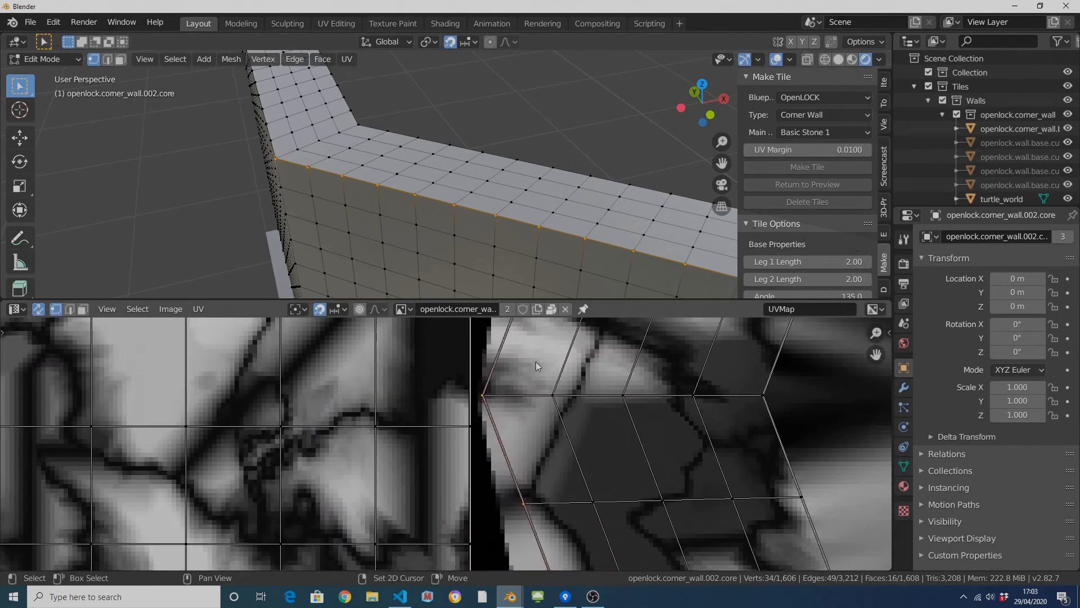
left_click(484, 395)
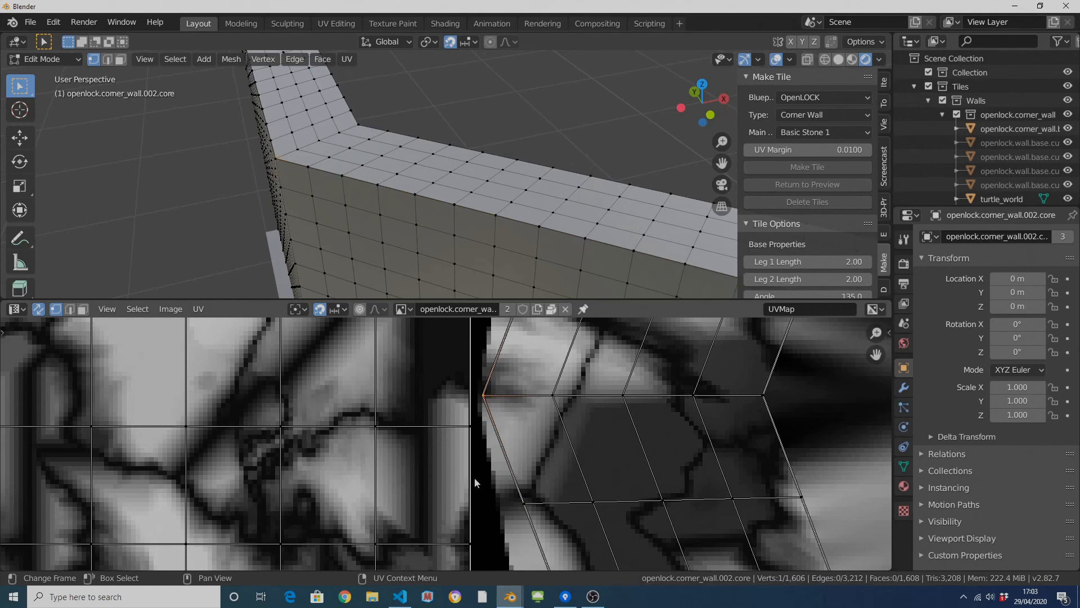
scroll(487, 426, "down", 10)
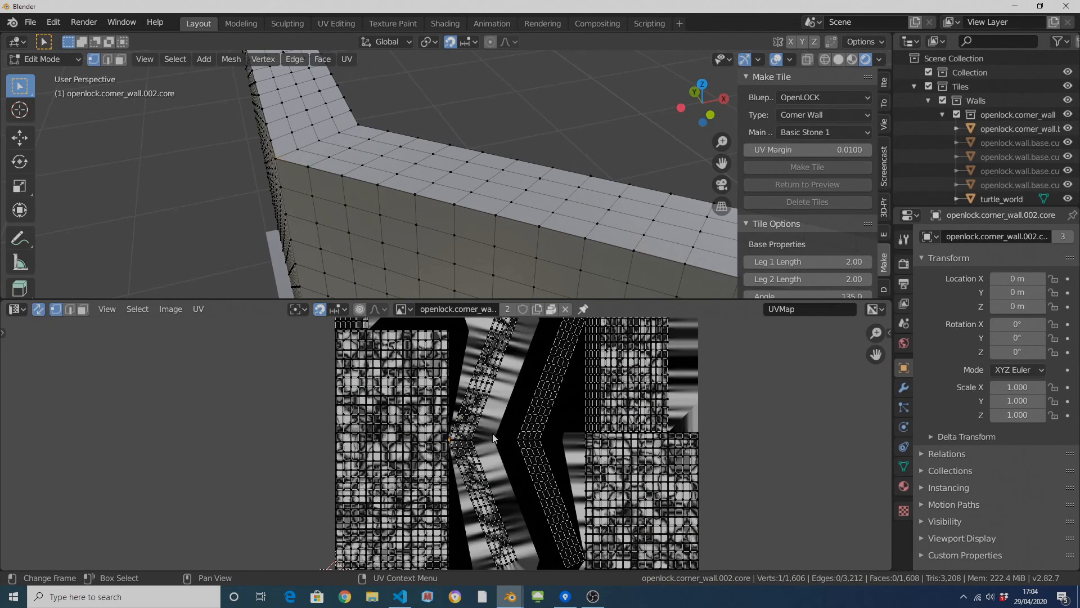
middle_click_drag(468, 562, 482, 495)
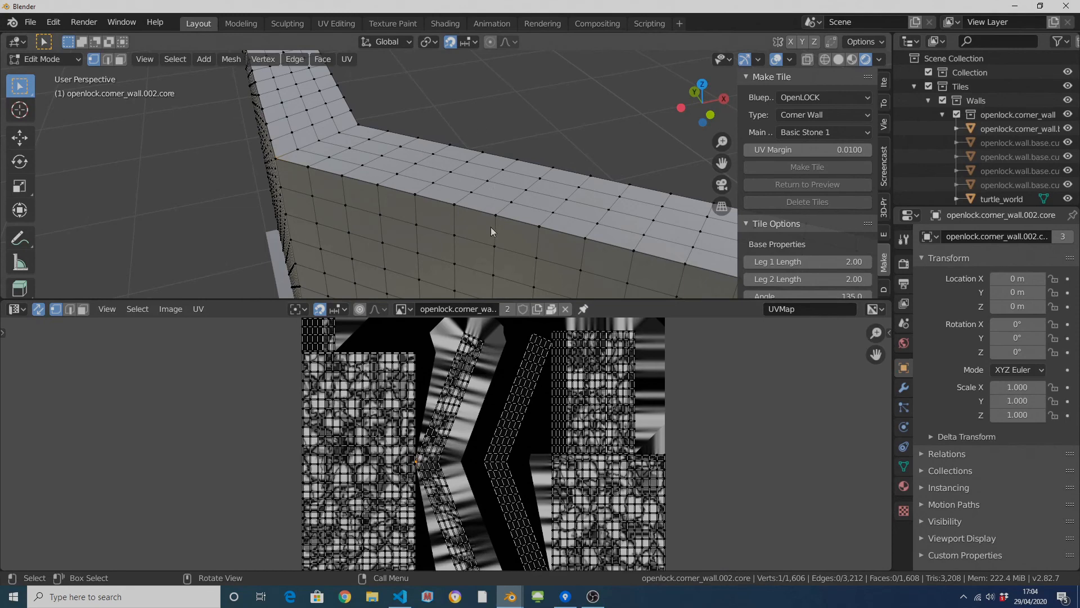
Switch the wall back to Object Mode and examine all three stone corner walls side by side.
key("Tab")
scroll(498, 200, "down", 4)
middle_click_drag(501, 237, 603, 195, "shift")
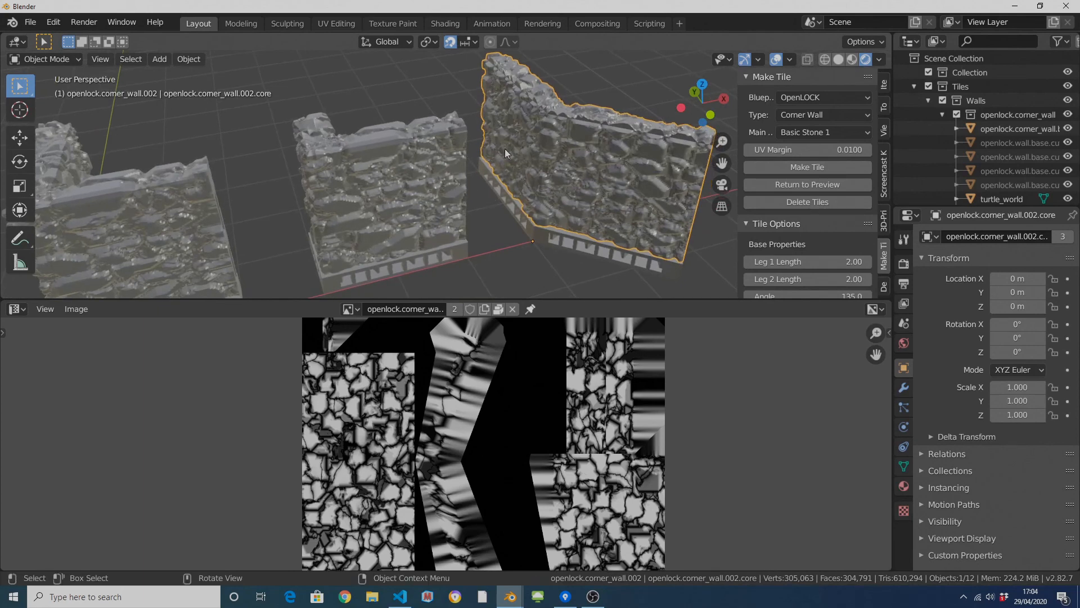
middle_click_drag(505, 153, 517, 156)
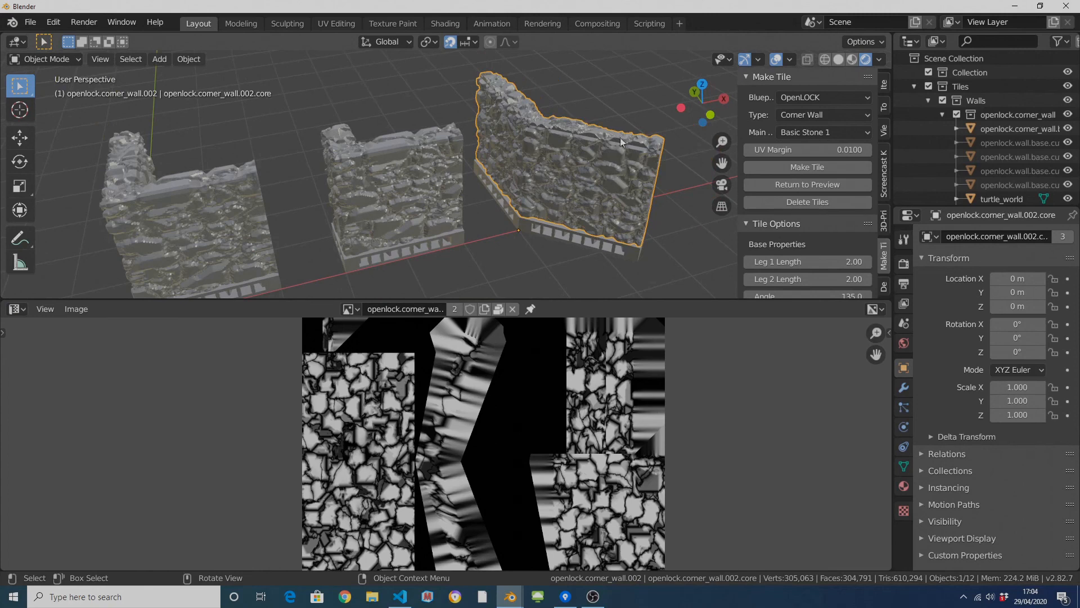
middle_click_drag(608, 217, 686, 186)
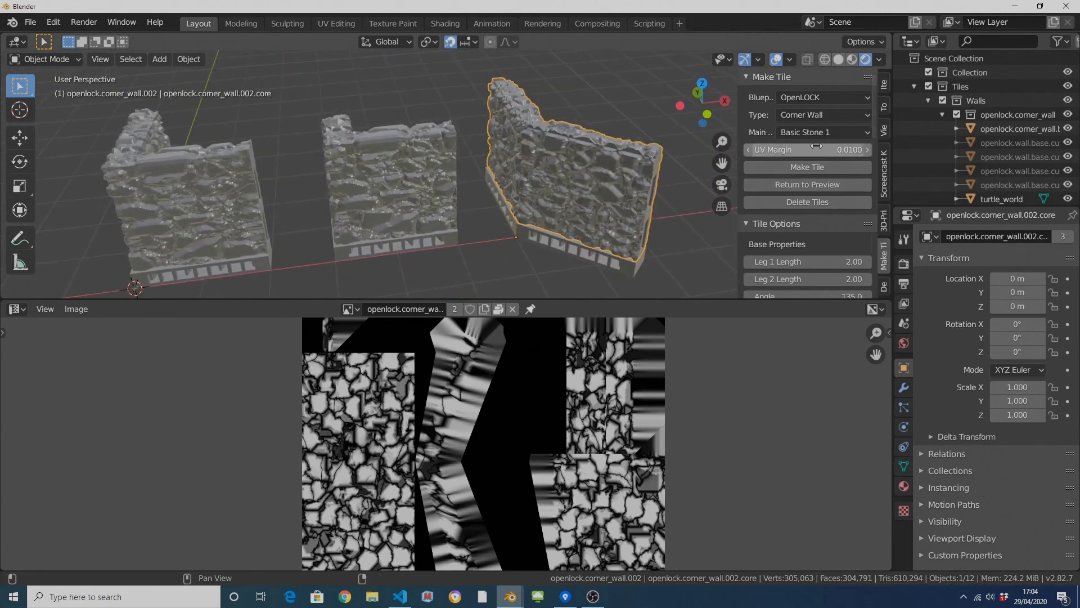